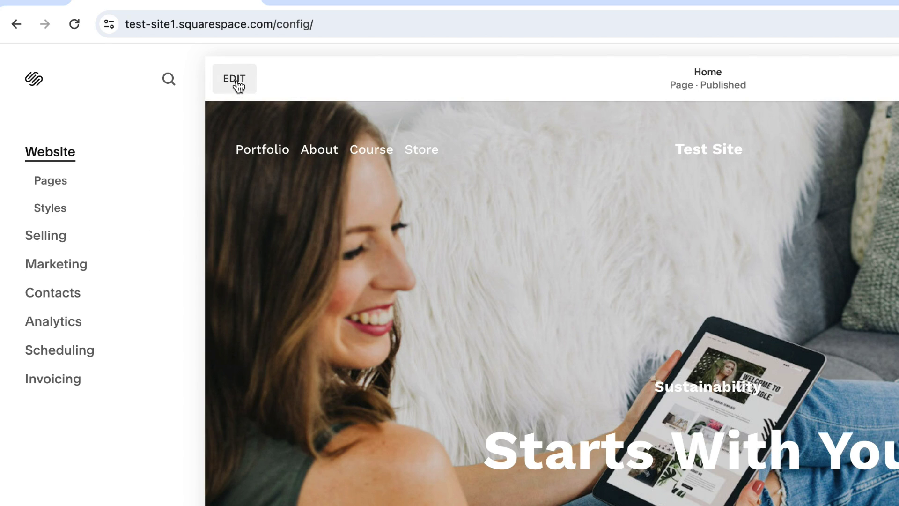
Enter page editing, switch to Mobile View, and open the site header for editing.
click(173, 51)
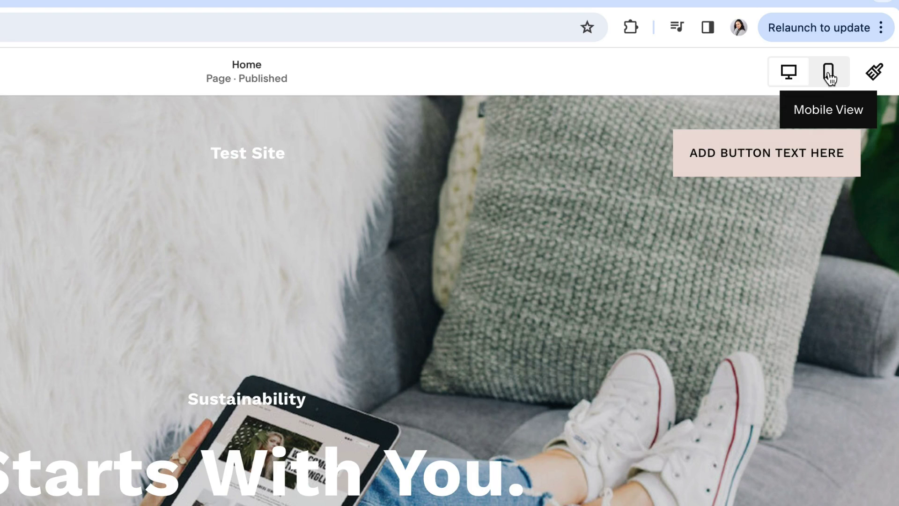
click(829, 76)
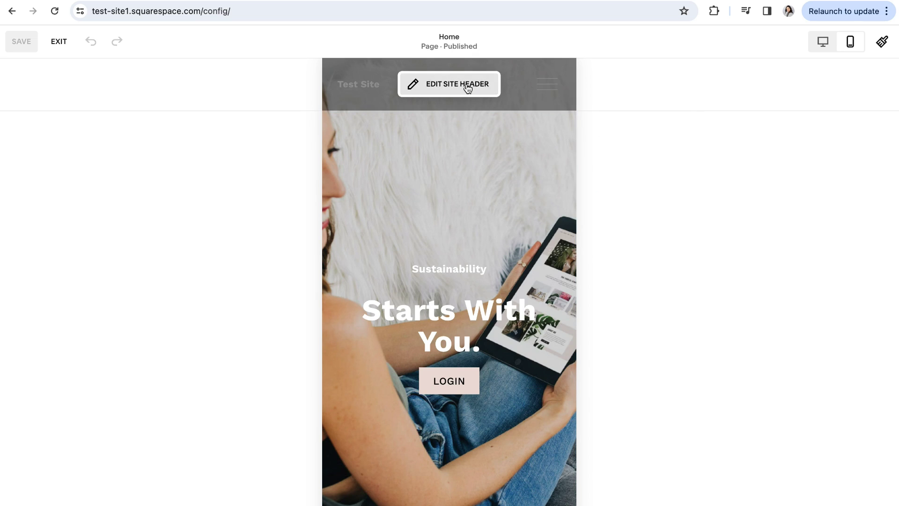
click(452, 87)
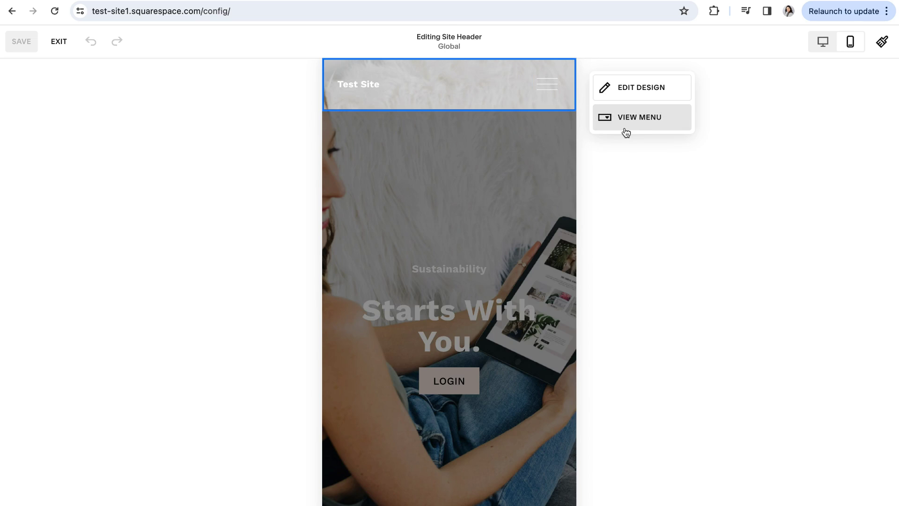
In the header design settings, preview the centred-title, right-title and menu-left layouts.
click(640, 92)
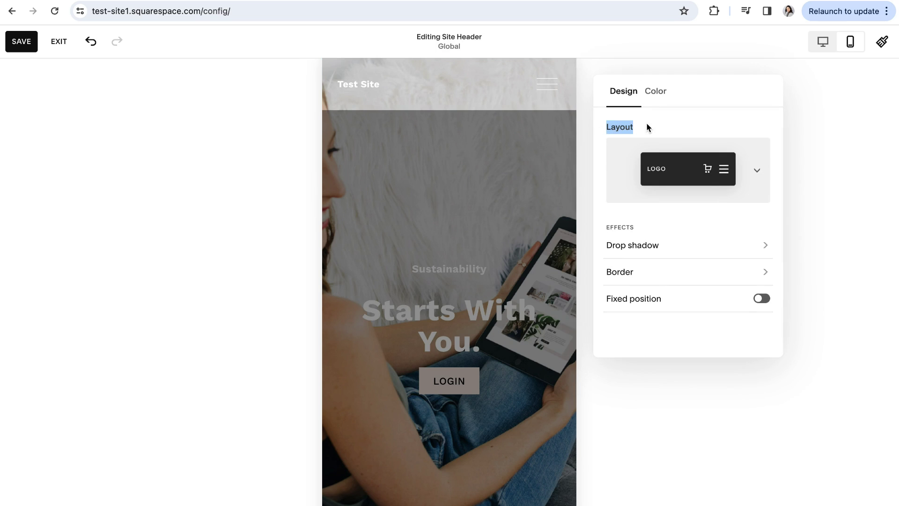
click(757, 171)
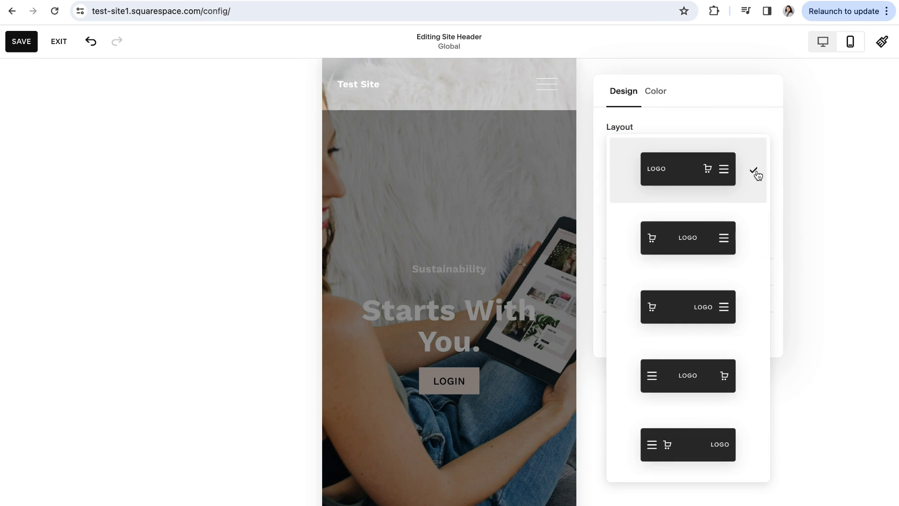
click(687, 242)
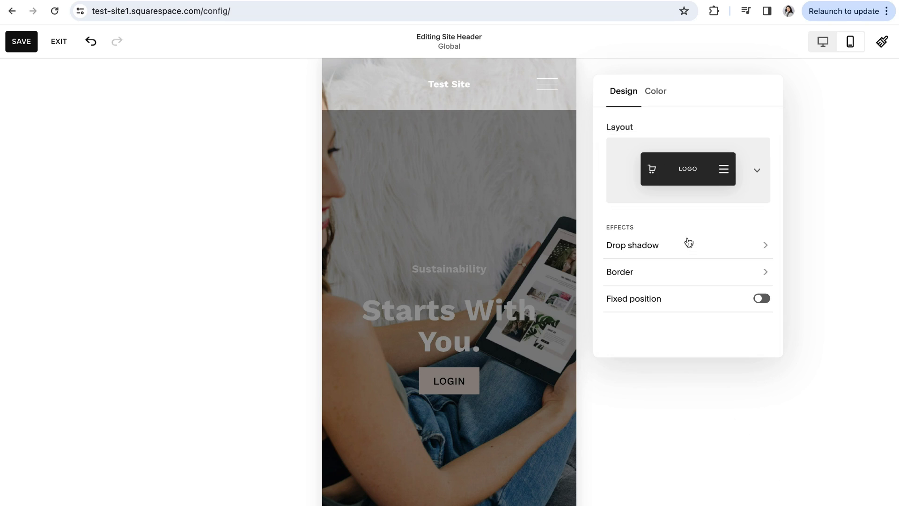
click(754, 178)
click(691, 238)
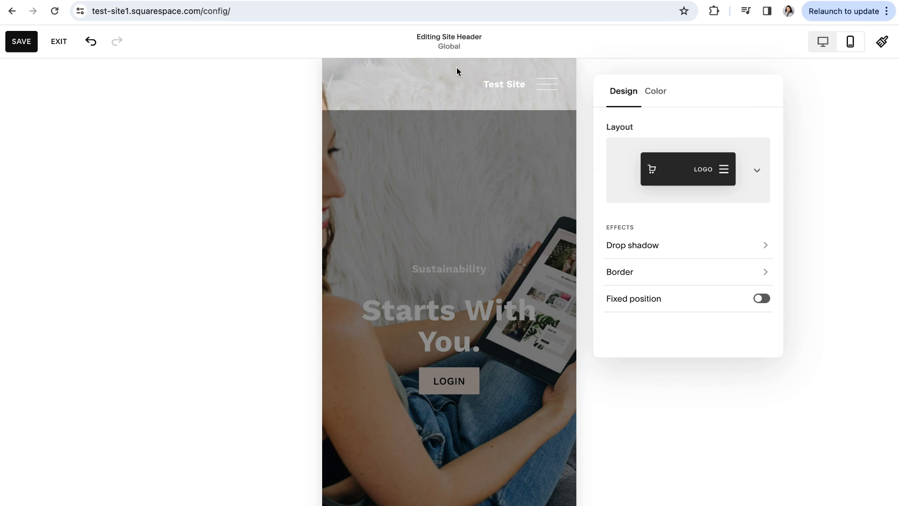
click(757, 171)
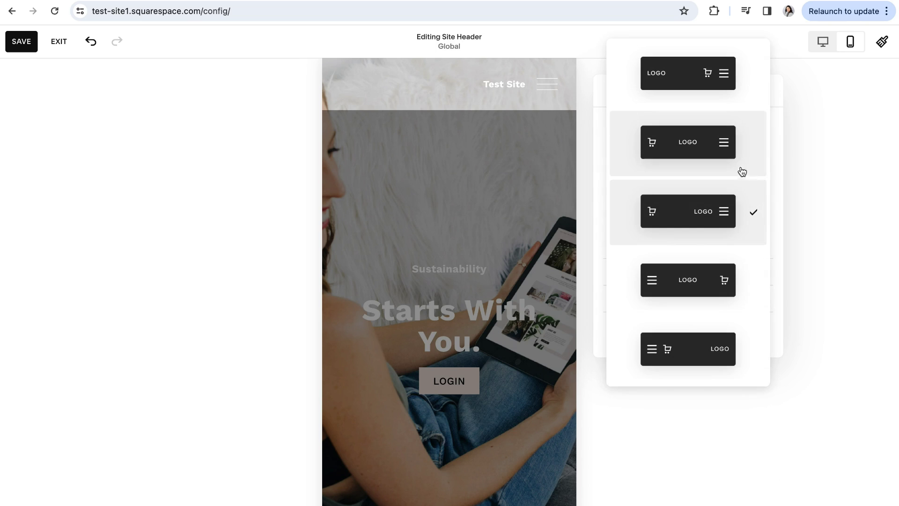
click(681, 301)
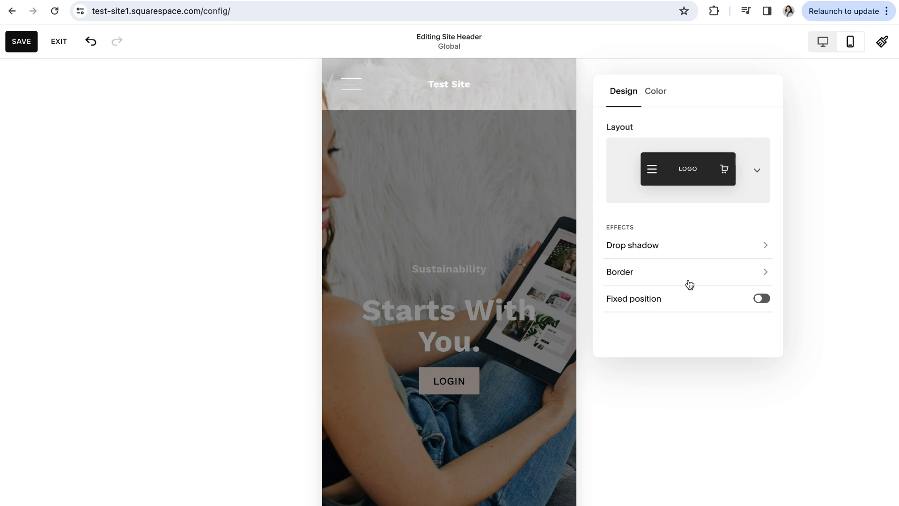
Try menu-and-cart-left, then settle on title left with cart and menu right.
click(755, 174)
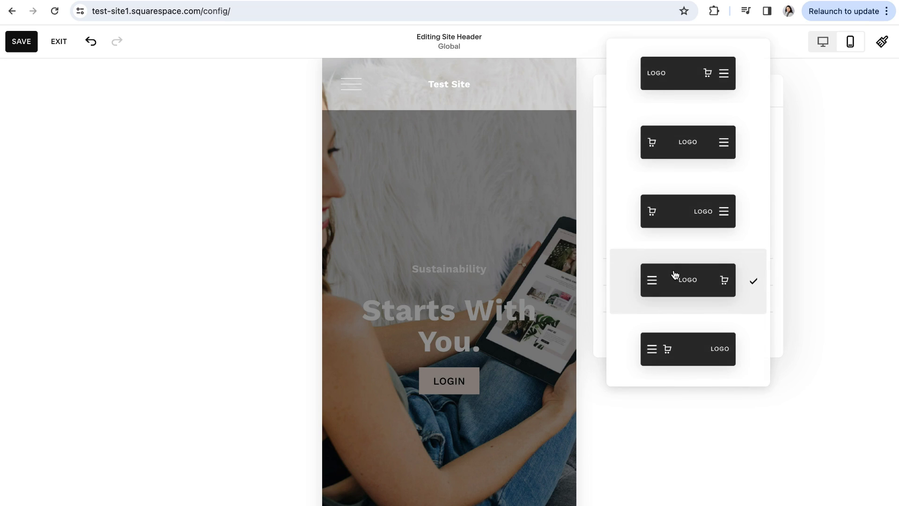
click(693, 351)
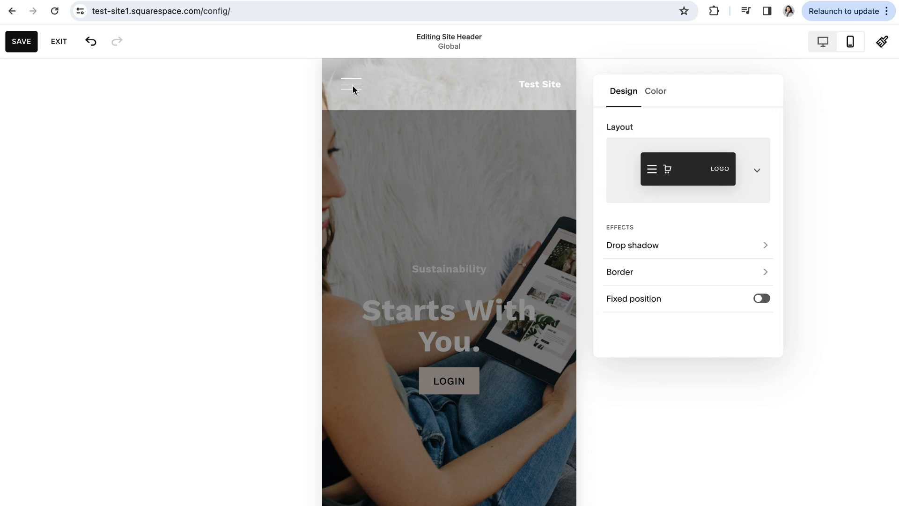
click(757, 171)
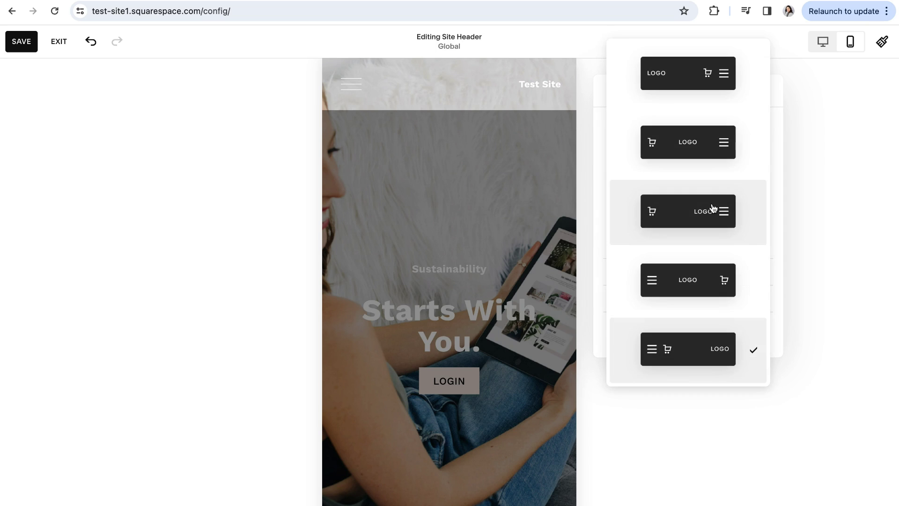
click(682, 86)
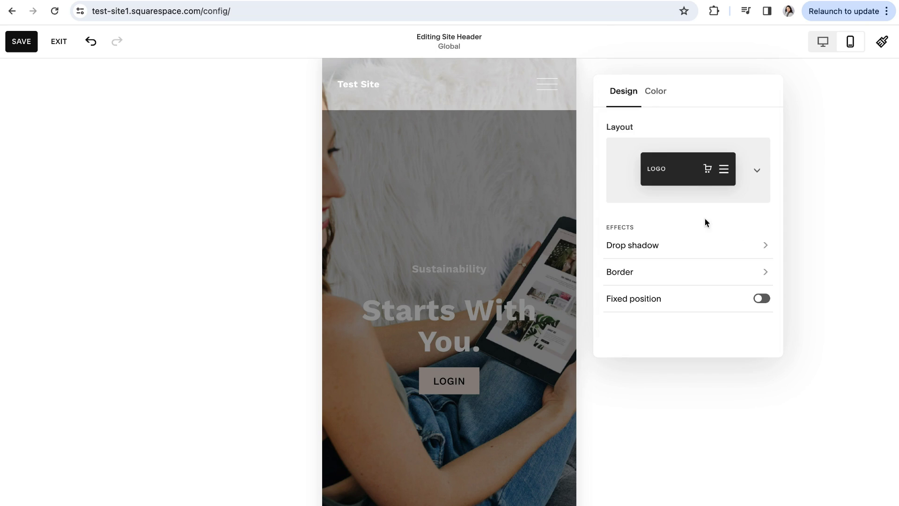
drag(639, 229, 607, 231)
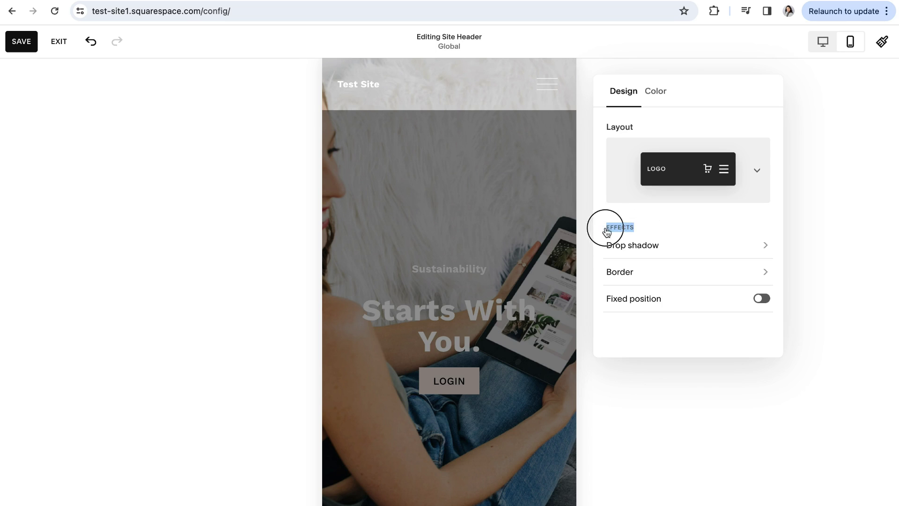
click(647, 230)
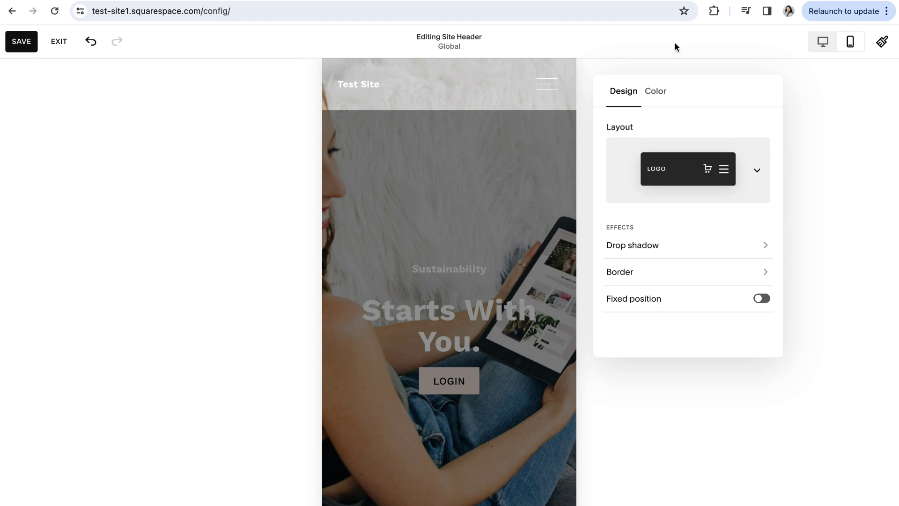
Try a Solid header background, undo it to keep adaptive colour, and close the panel.
click(654, 94)
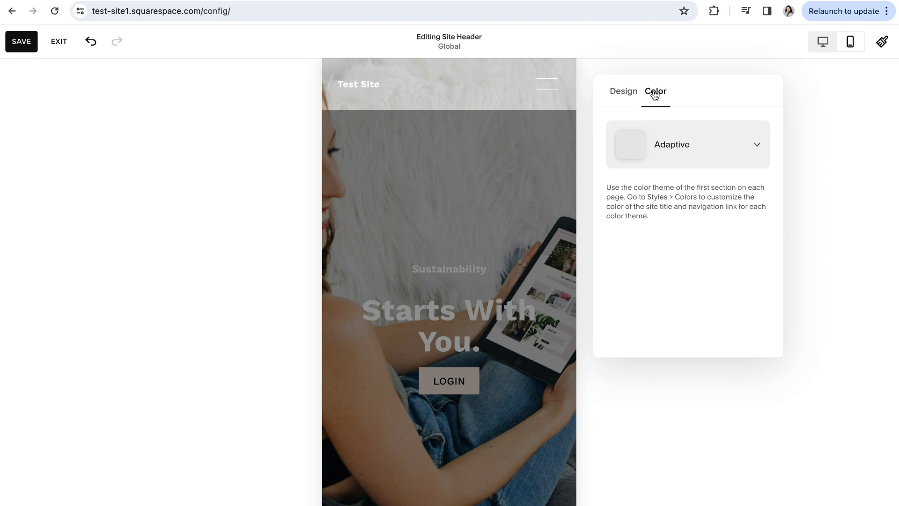
click(759, 148)
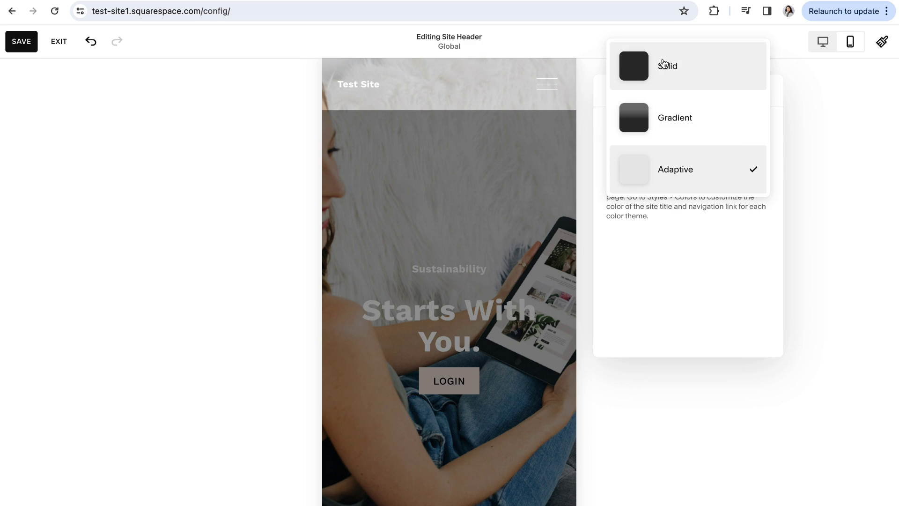
click(674, 67)
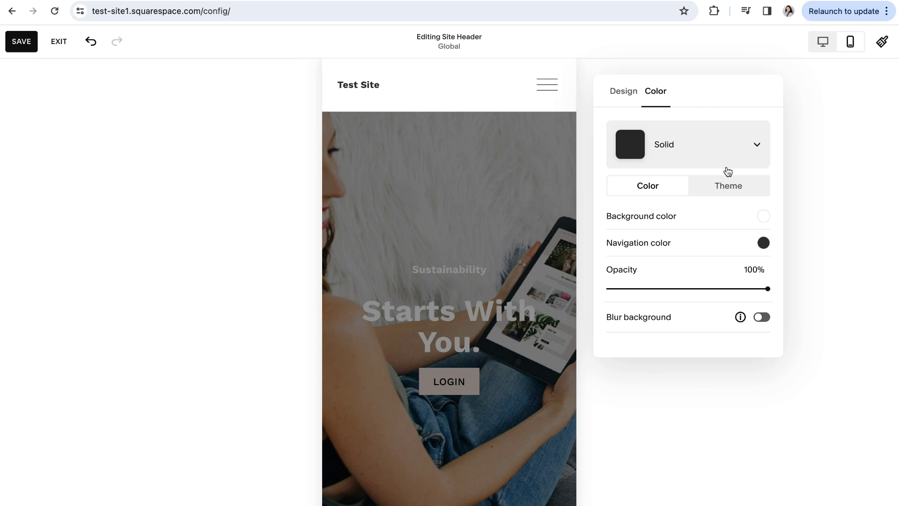
key(ctrl+z)
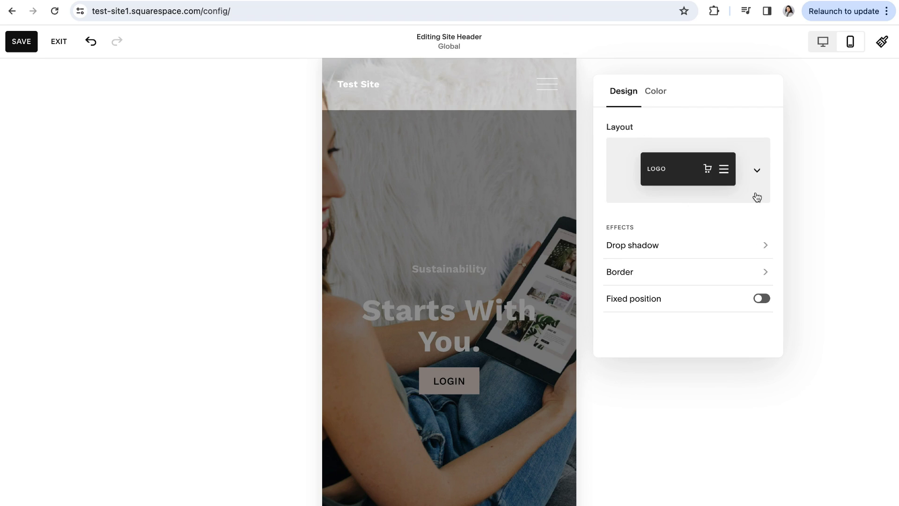
click(811, 179)
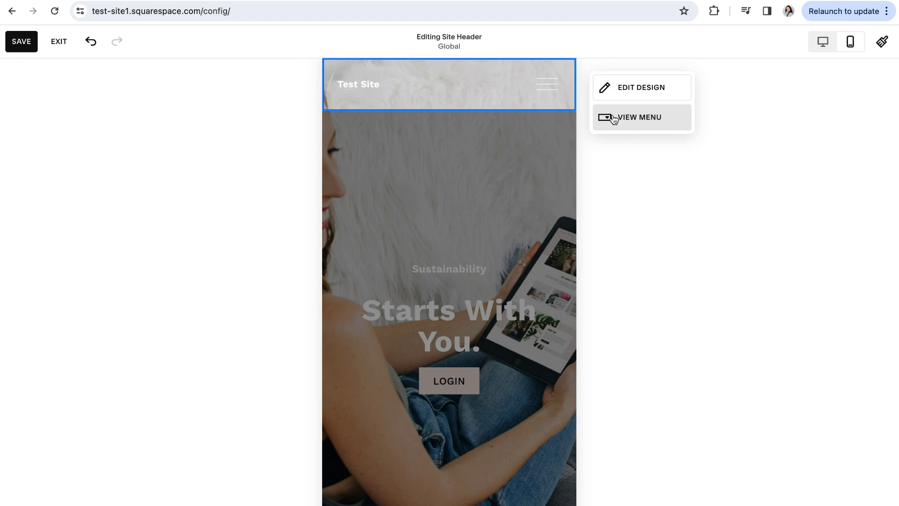
Centre-align the Portfolio, About, Course and Store menu links and set link spacing to 3vw.
click(620, 120)
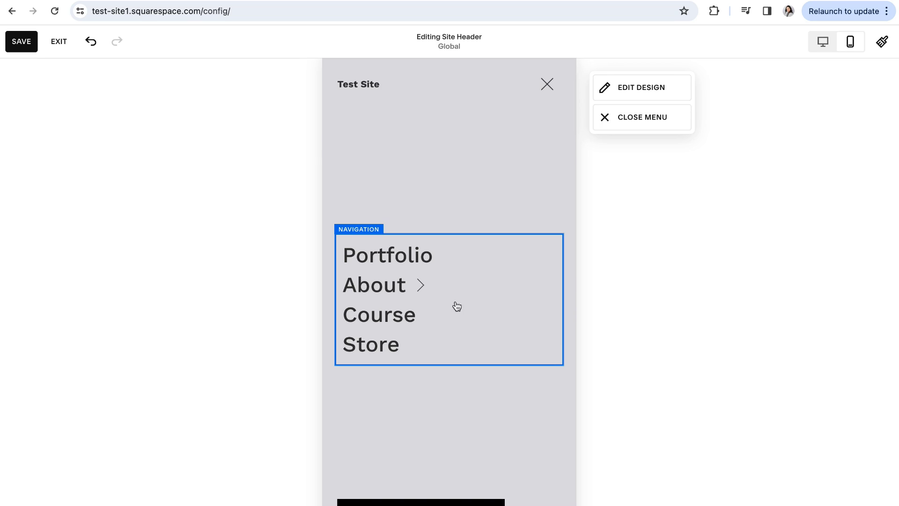
click(623, 92)
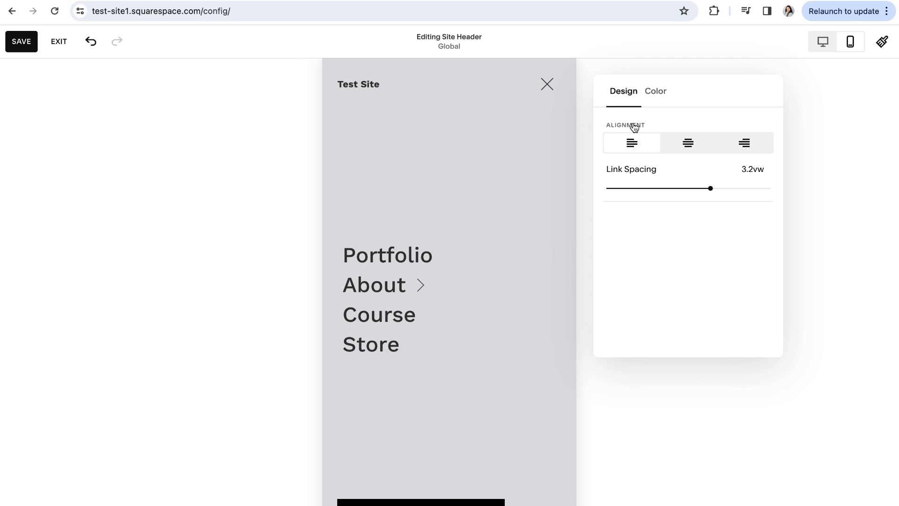
click(687, 144)
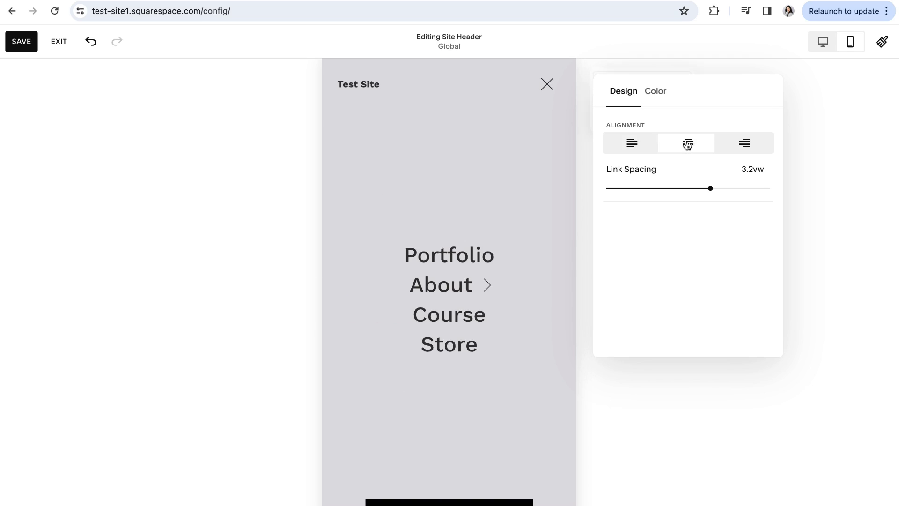
click(744, 145)
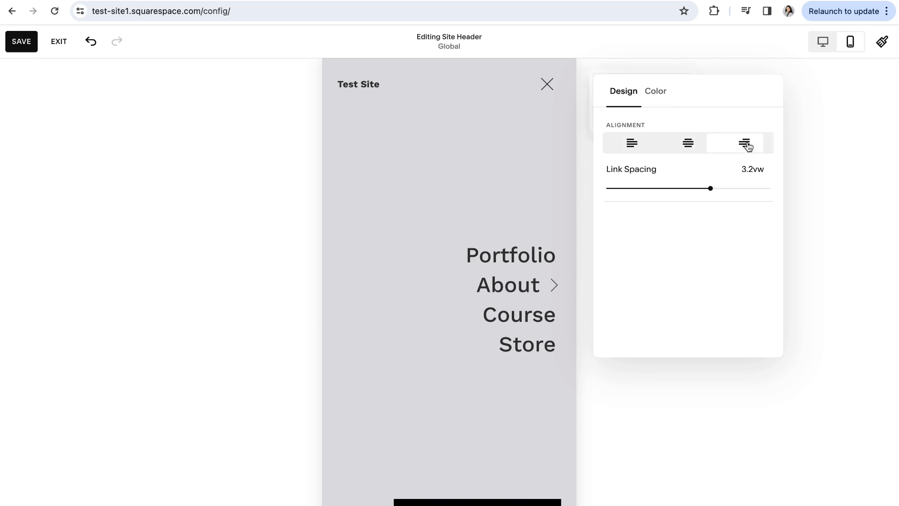
click(631, 146)
click(687, 146)
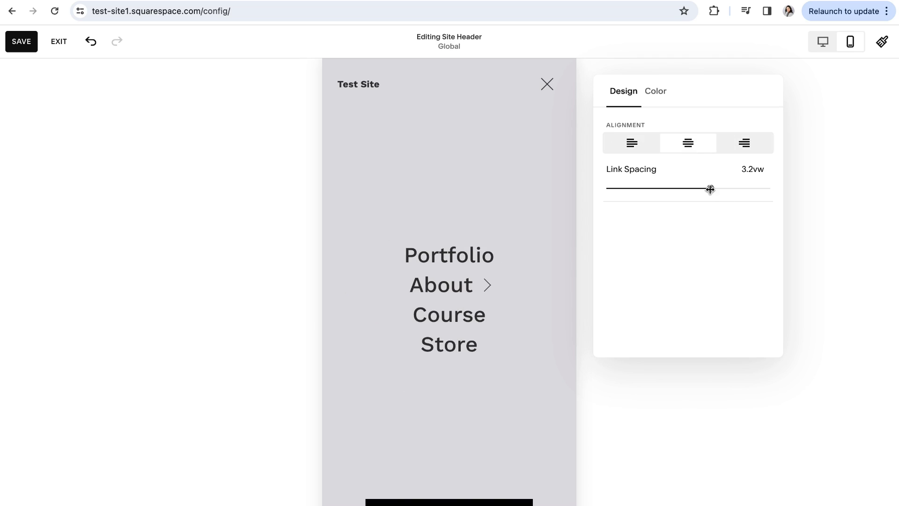
mouse_move(710, 189)
mouse_down()
mouse_move(654, 189)
mouse_move(762, 188)
mouse_move(704, 188)
mouse_up()
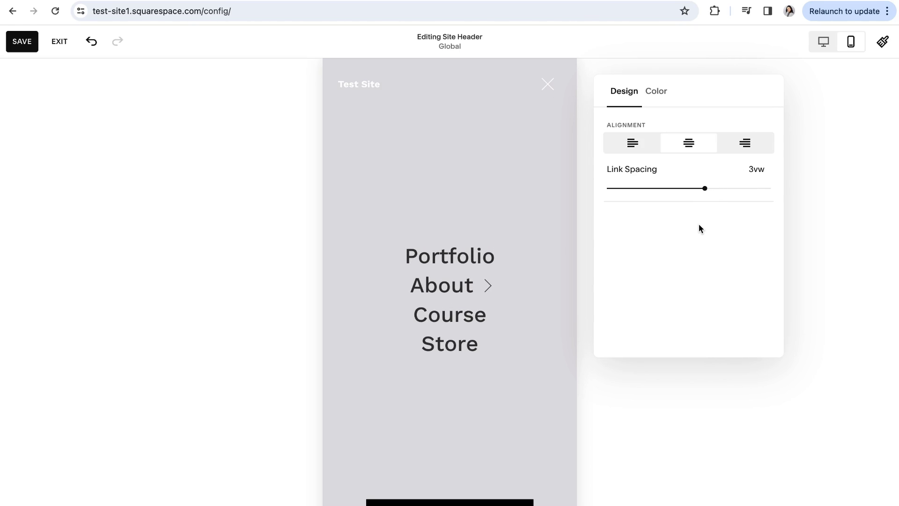
Browse the mobile menu colour themes, keeping Light 1, and view the Site Styles section themes.
click(654, 92)
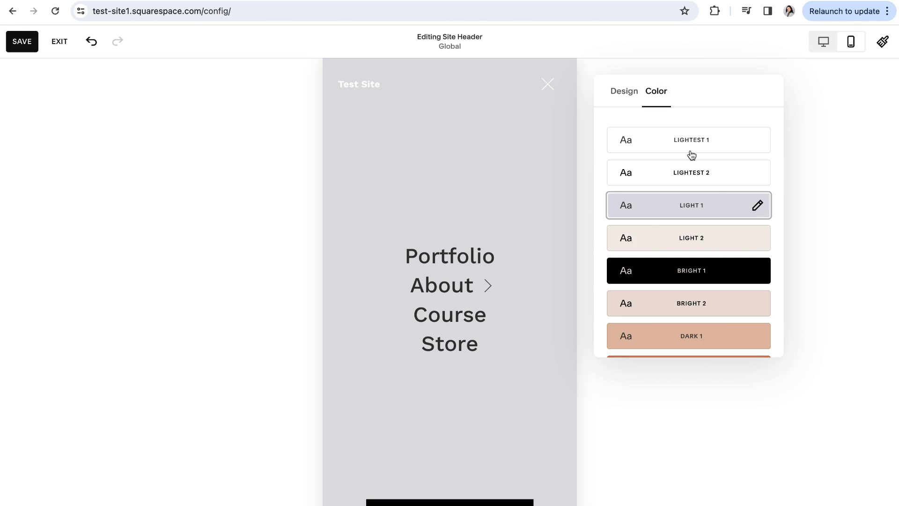
scroll(708, 191, down, 3)
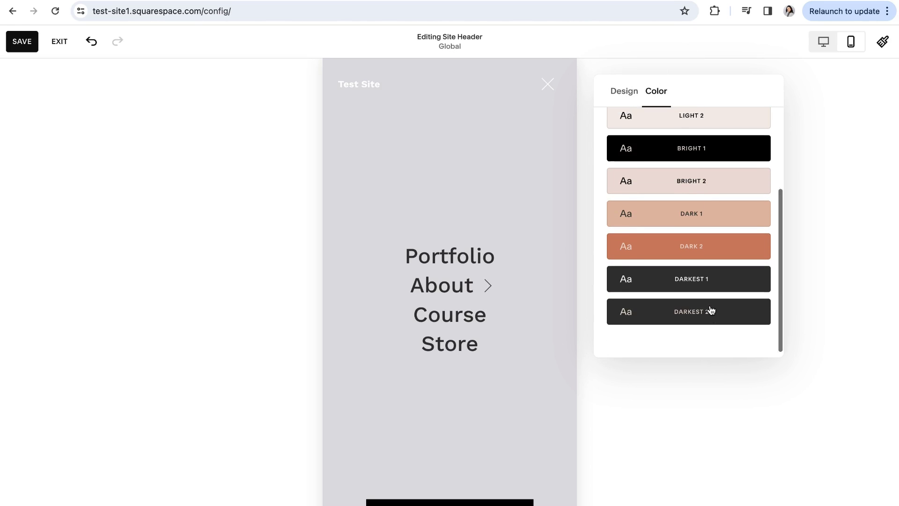
scroll(711, 310, up, 3)
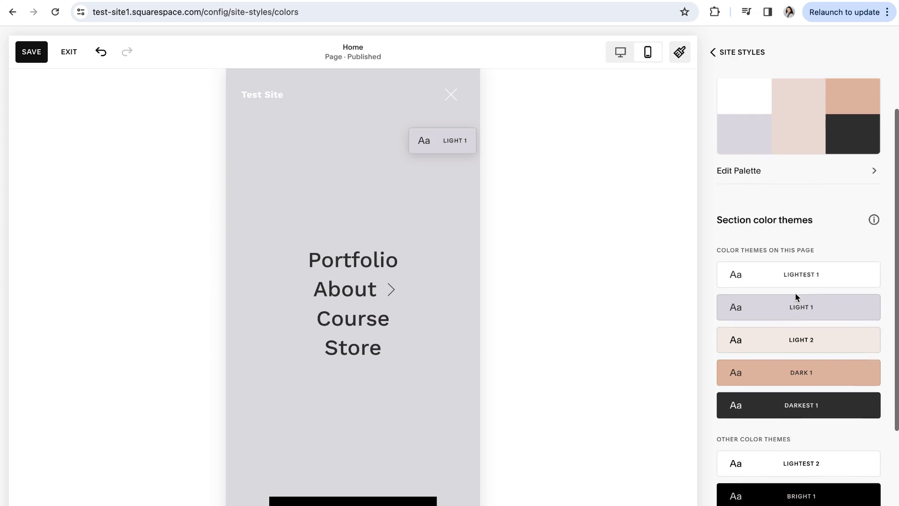
scroll(793, 295, up, 1)
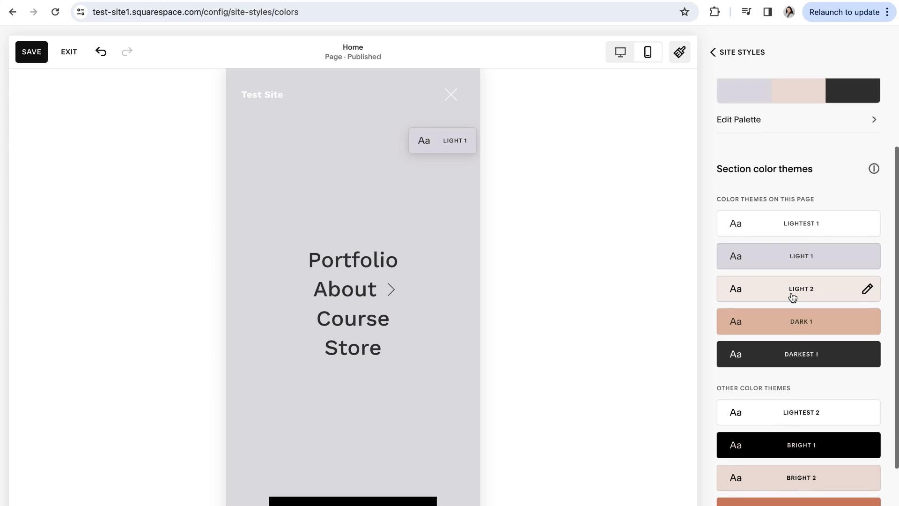
click(867, 257)
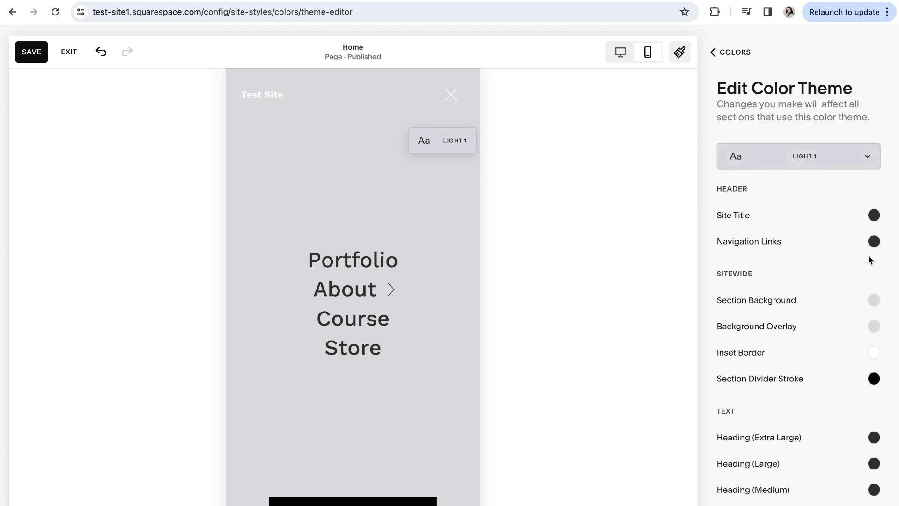
scroll(819, 279, down, 4)
scroll(819, 280, down, 10)
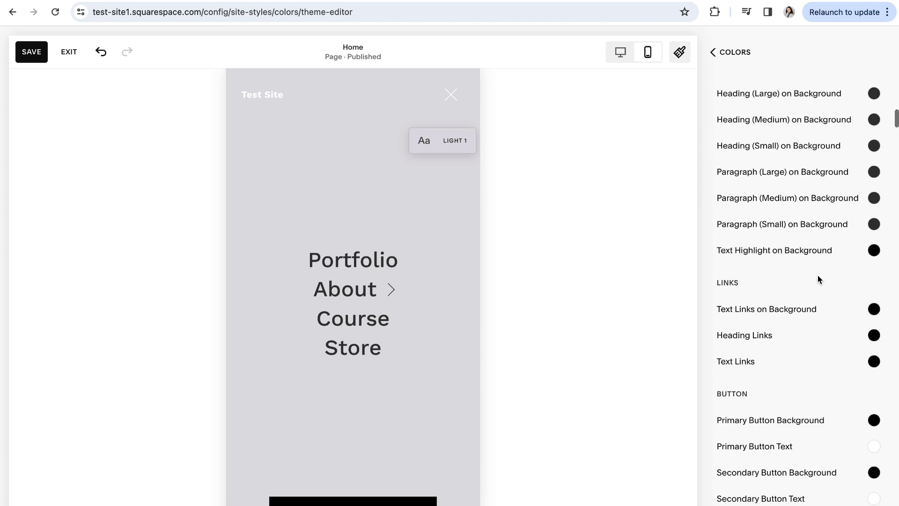
scroll(817, 277, down, 4)
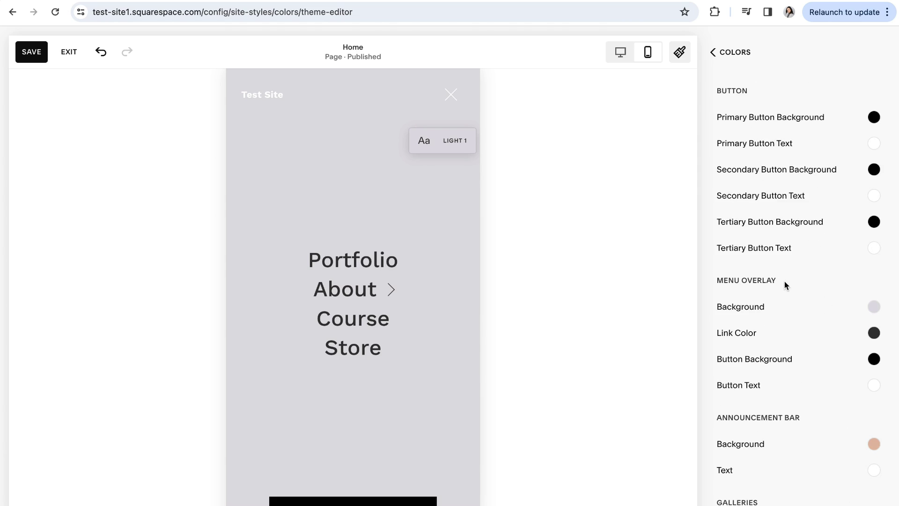
drag(784, 281, 712, 281)
click(779, 276)
scroll(749, 281, down, 1)
click(875, 310)
click(838, 283)
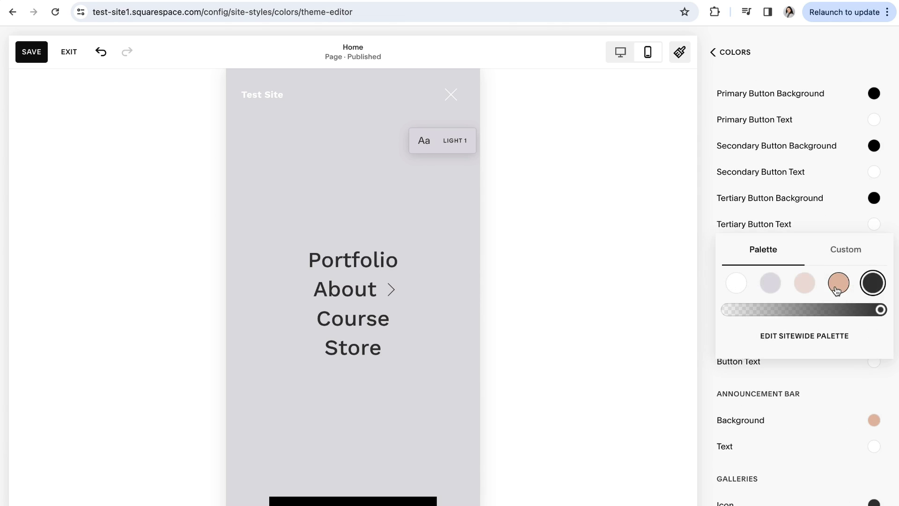
click(737, 283)
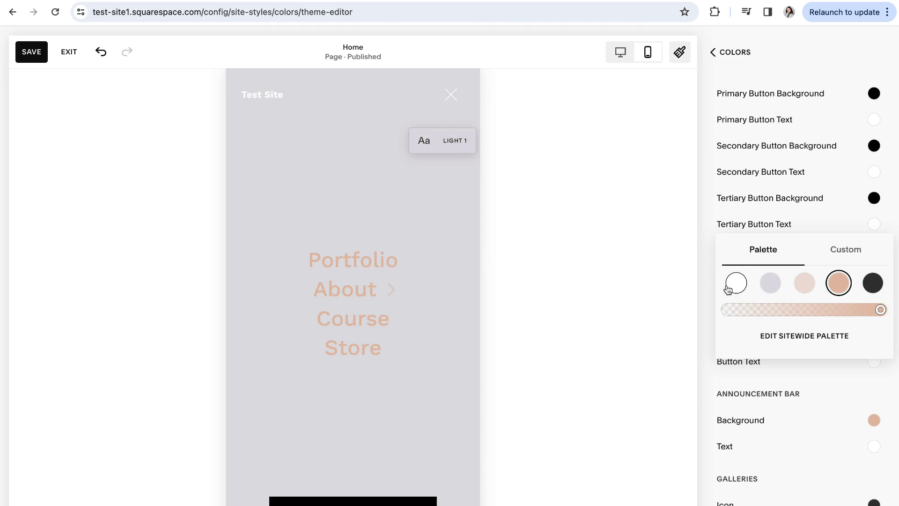
click(838, 250)
drag(731, 214, 847, 218)
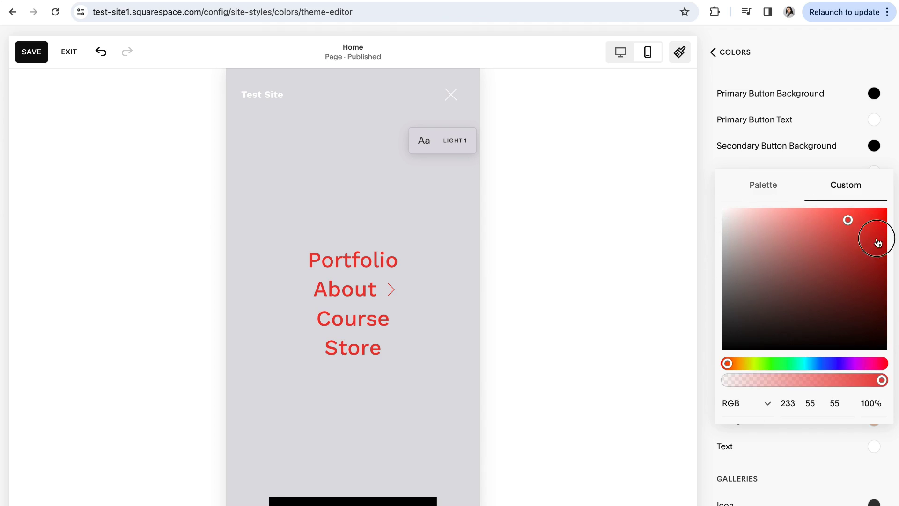
key(Escape)
Back out of Site Styles, save and publish the site, then reopen Site Styles.
click(729, 62)
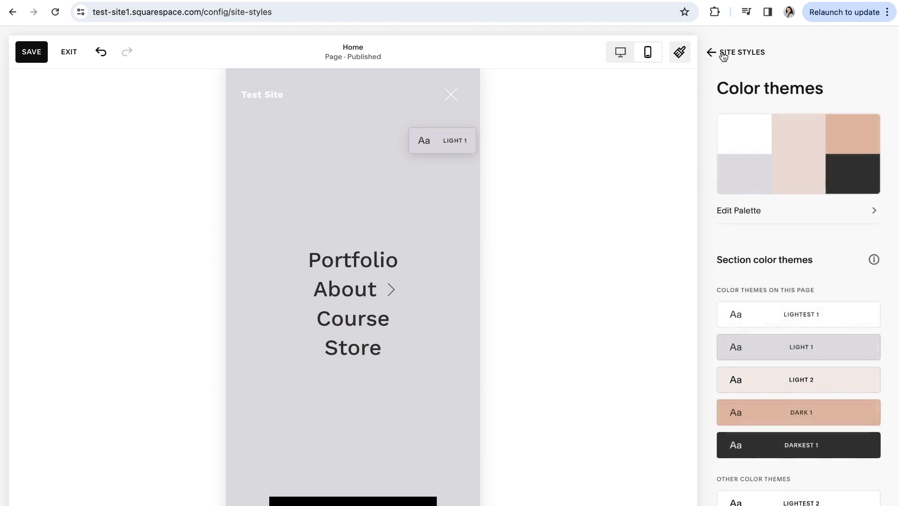
click(723, 55)
click(723, 56)
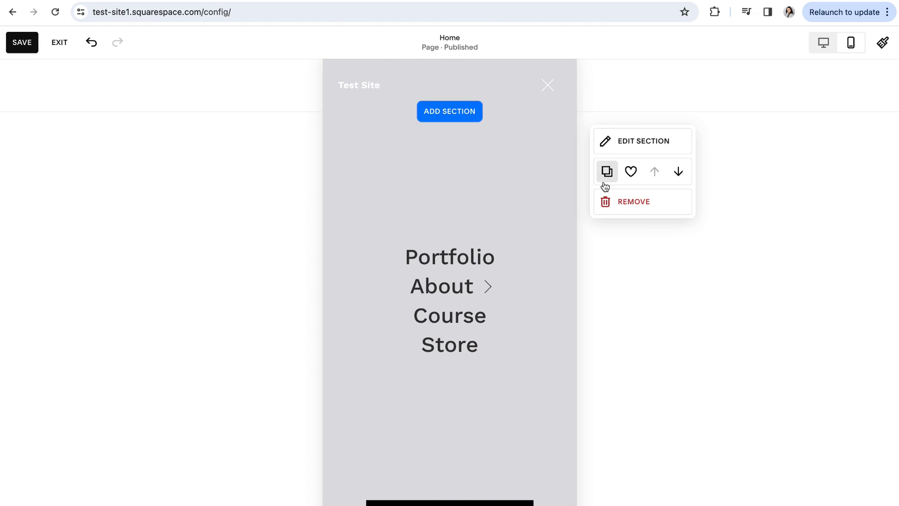
click(27, 52)
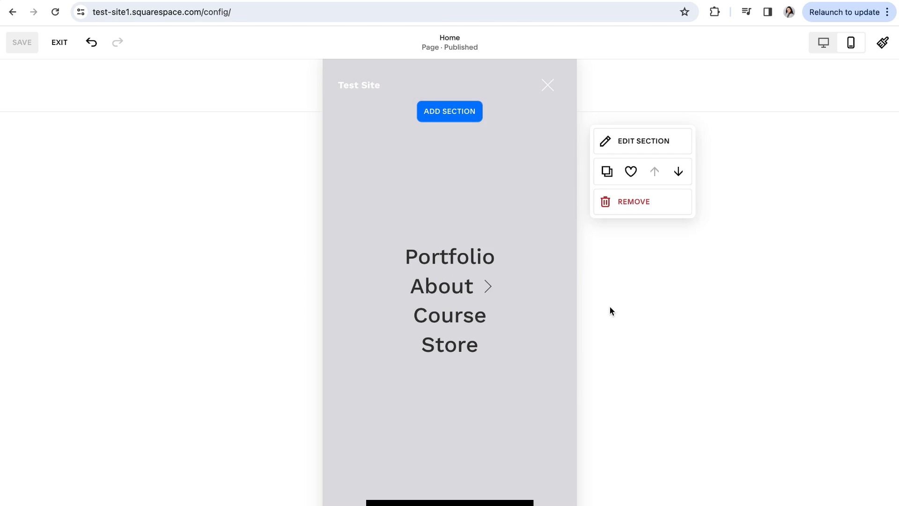
click(882, 43)
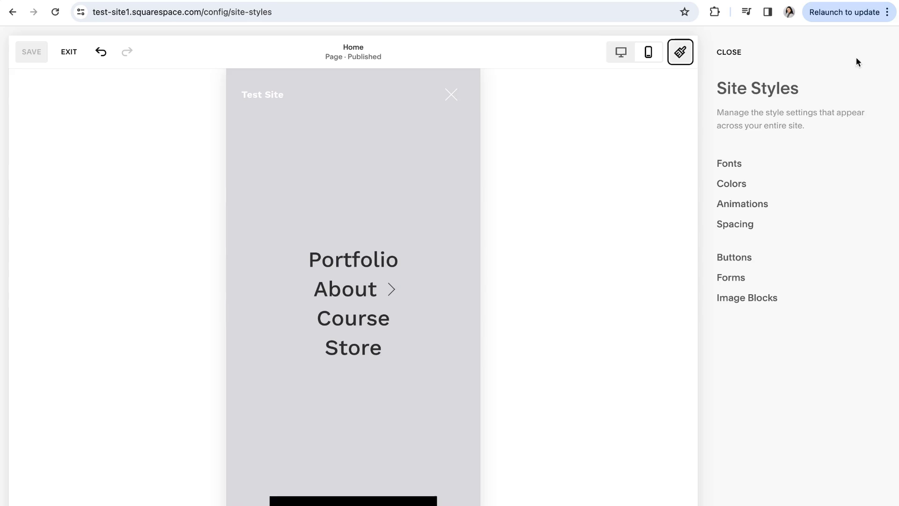
Review the paragraph fonts (Work Sans, weight 500, 1.6em line height), then return to Fonts.
click(732, 165)
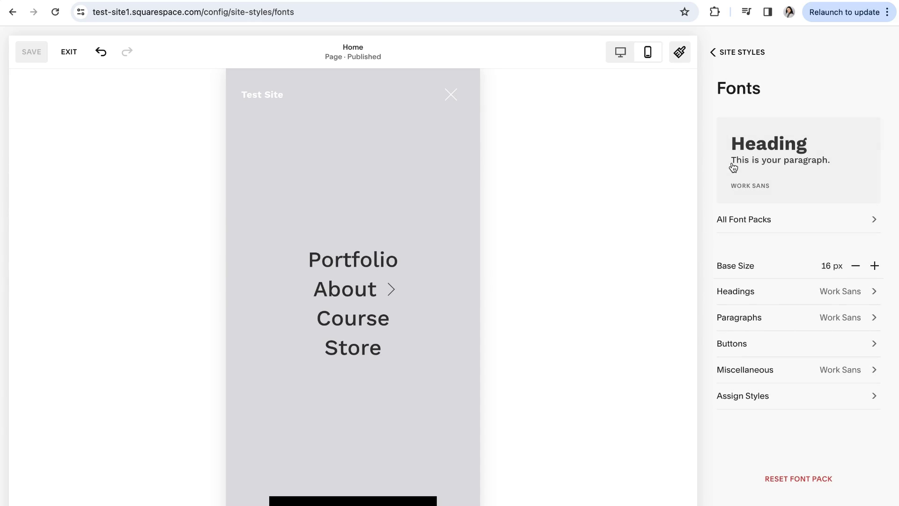
click(754, 321)
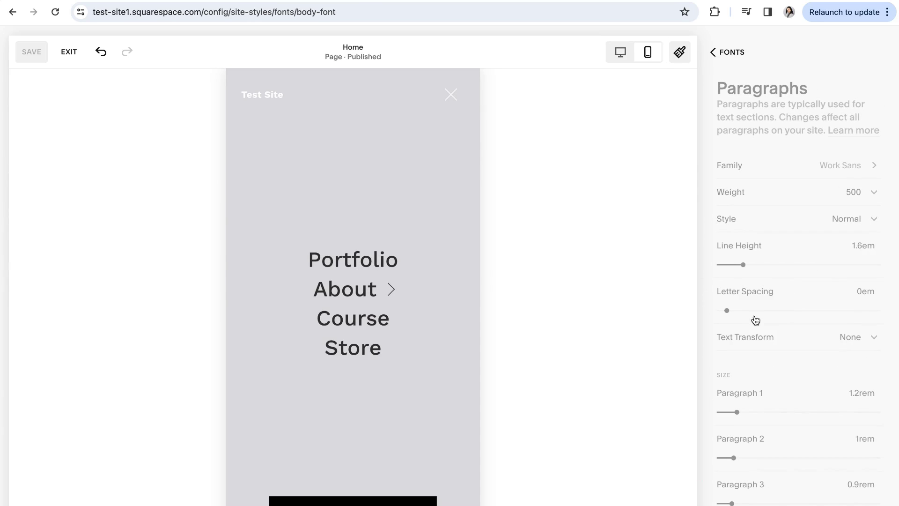
scroll(773, 307, down, 2)
scroll(774, 306, up, 2)
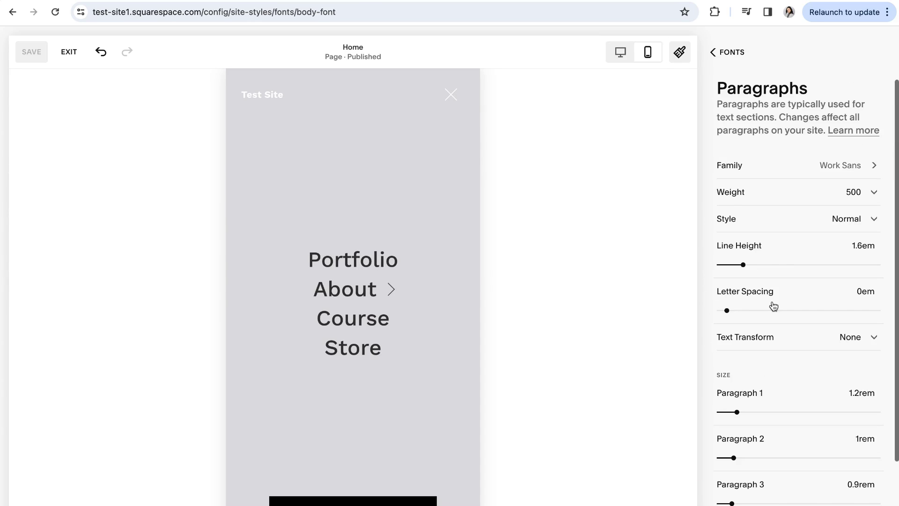
click(505, 311)
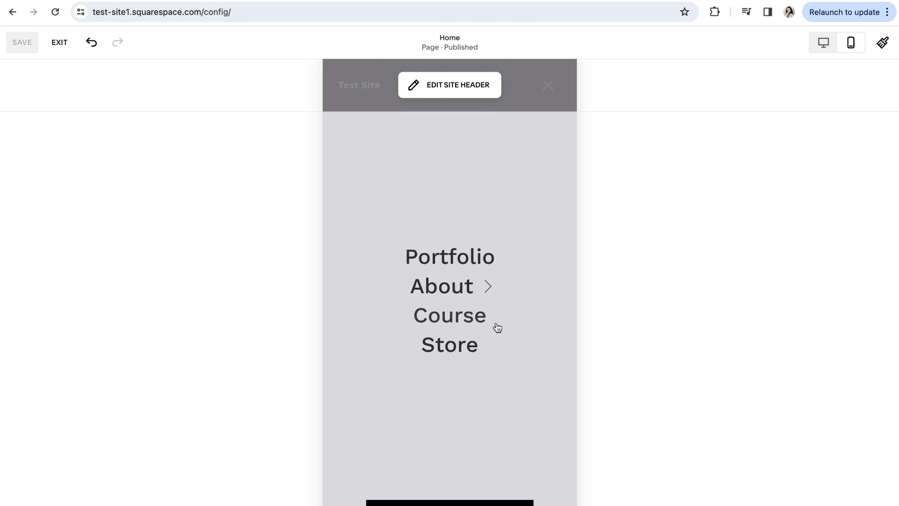
key(super+bracketleft)
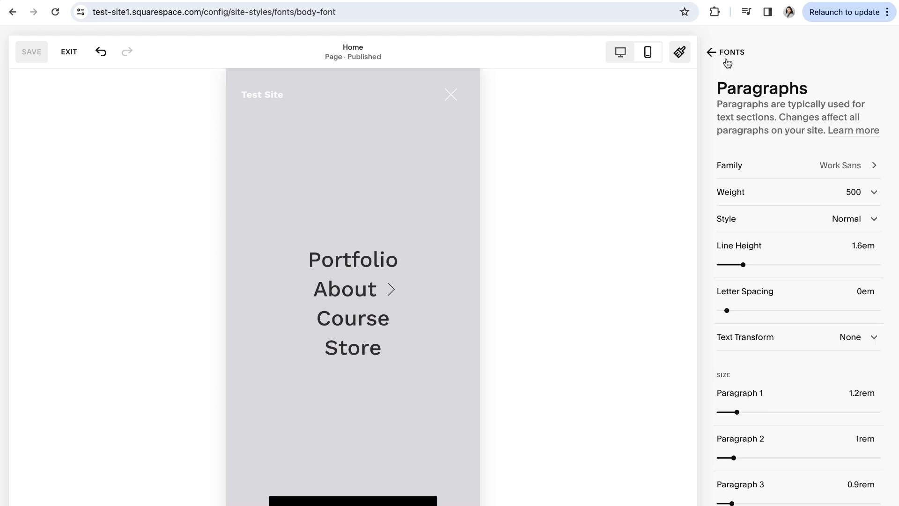
click(724, 53)
Close Site Styles, re-enter home page editing, and open the site header editor.
click(724, 54)
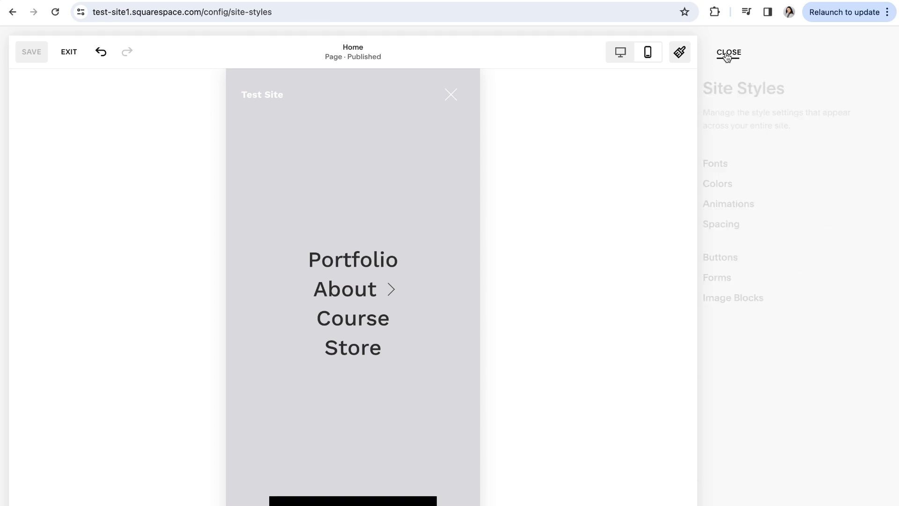
click(725, 53)
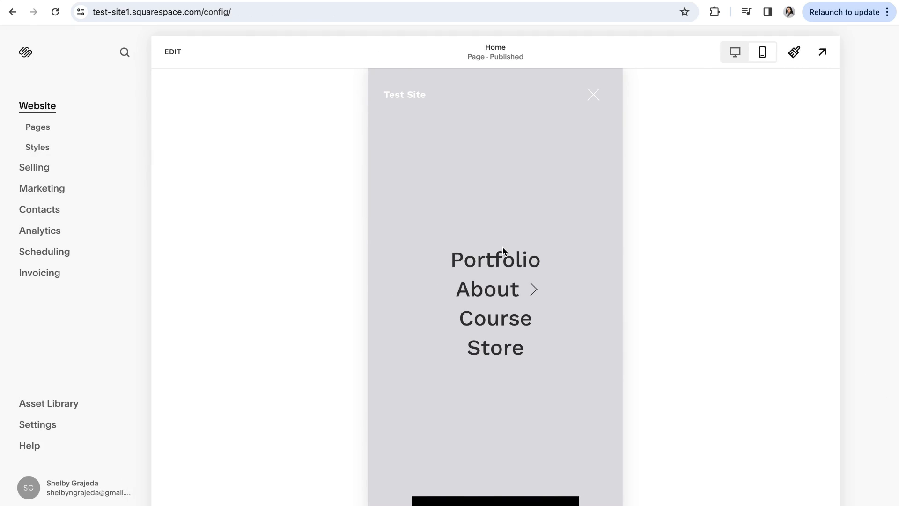
click(502, 247)
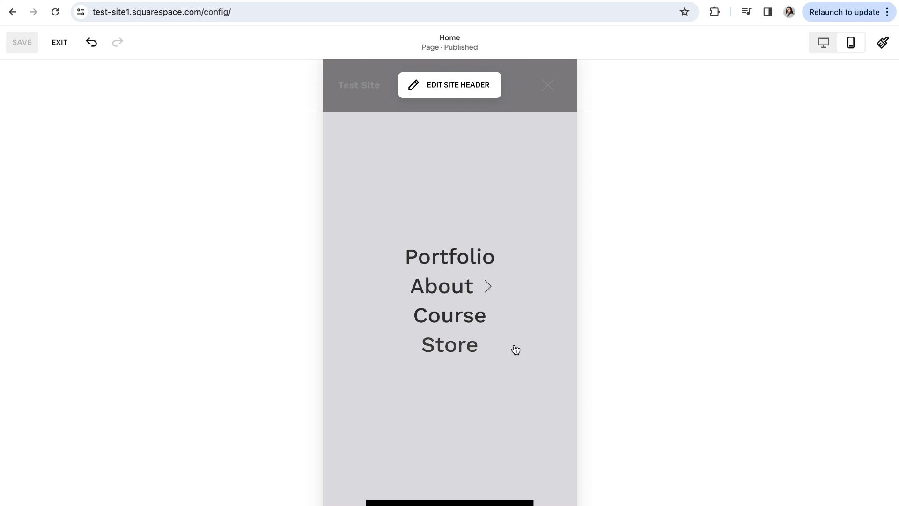
mouse_move(581, 337)
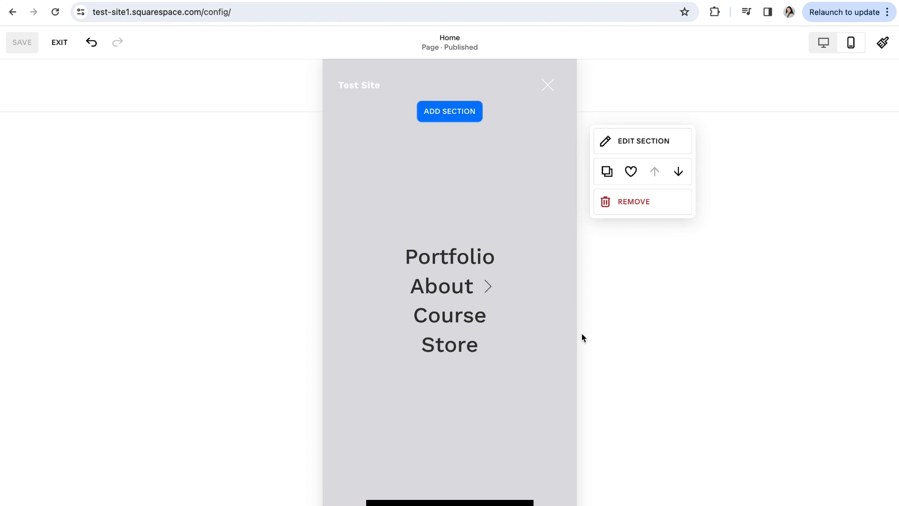
mouse_move(558, 304)
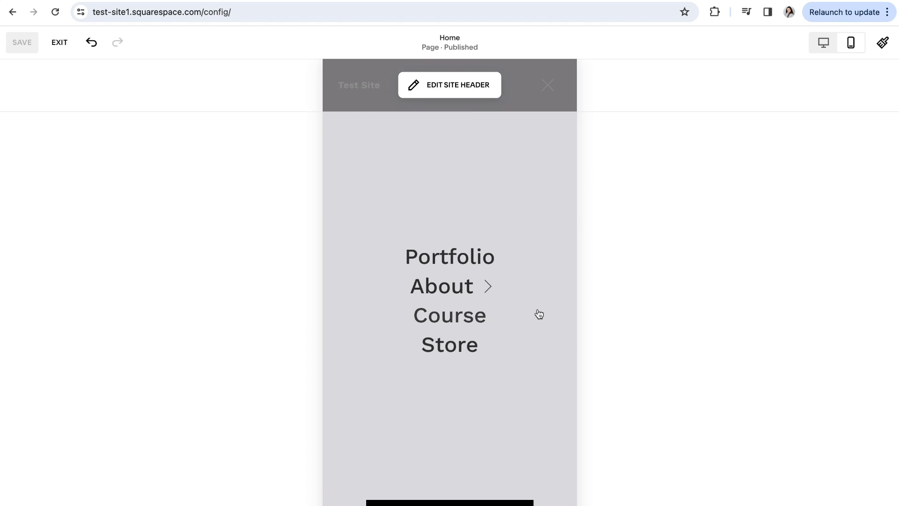
click(449, 85)
In Desktop View, enable Social Links and Cart among the header elements.
click(604, 121)
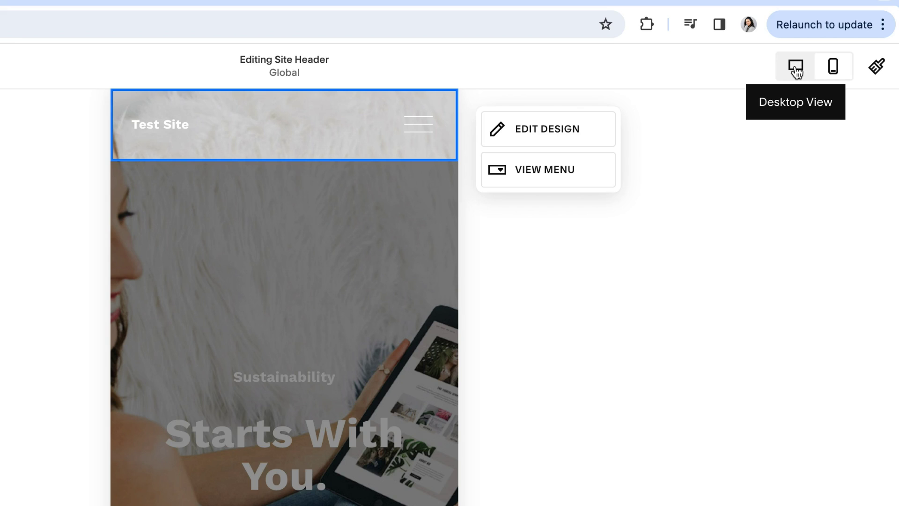
click(796, 69)
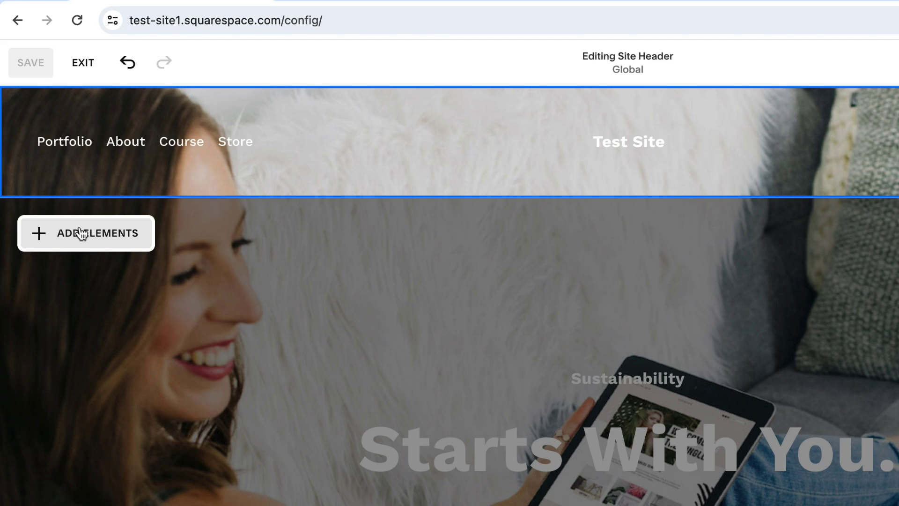
click(87, 236)
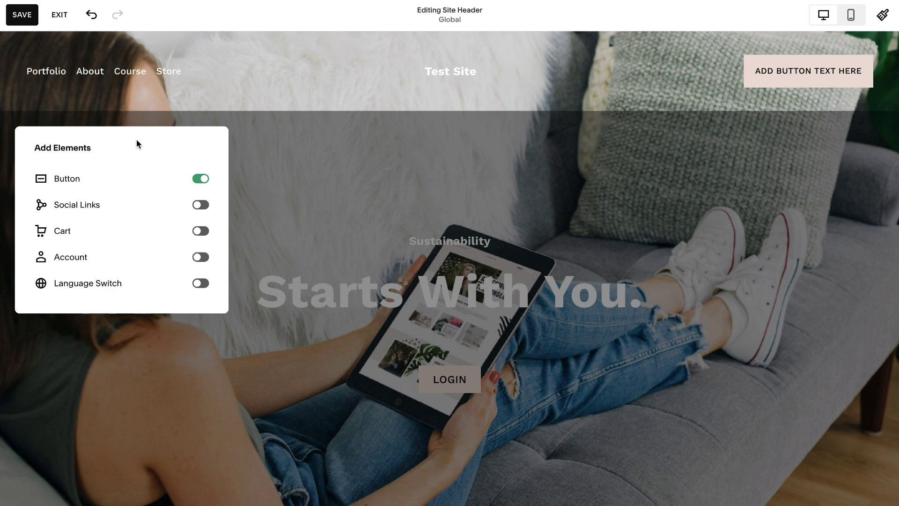
click(200, 205)
click(198, 234)
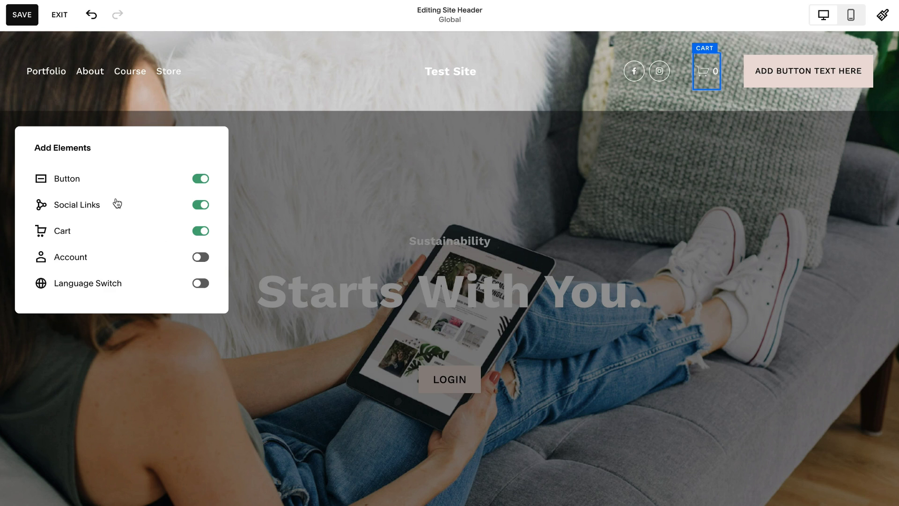
In the mobile menu, adjust the Social Links icon size to 25px, then back to 15px.
click(292, 150)
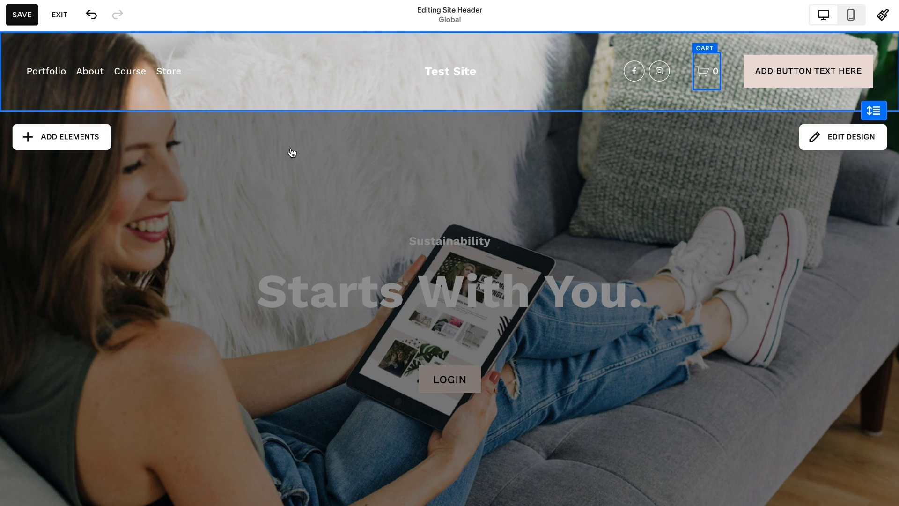
click(852, 18)
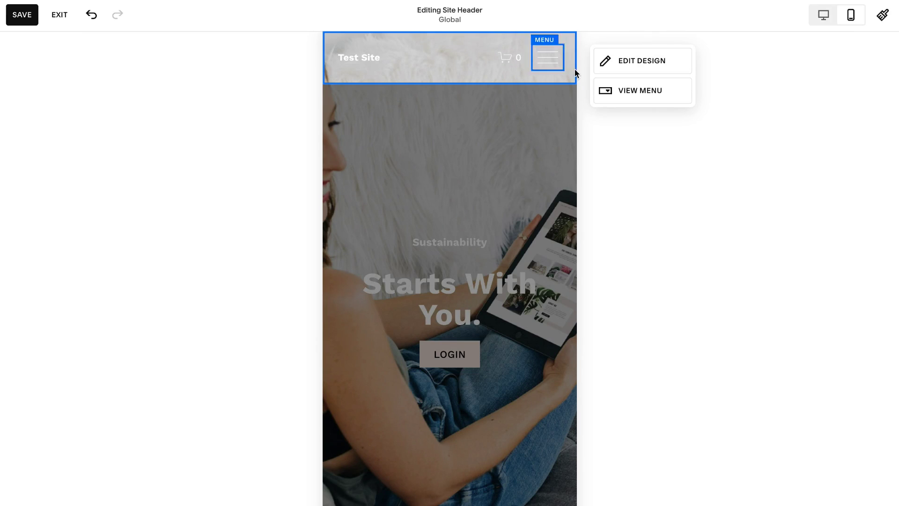
click(628, 91)
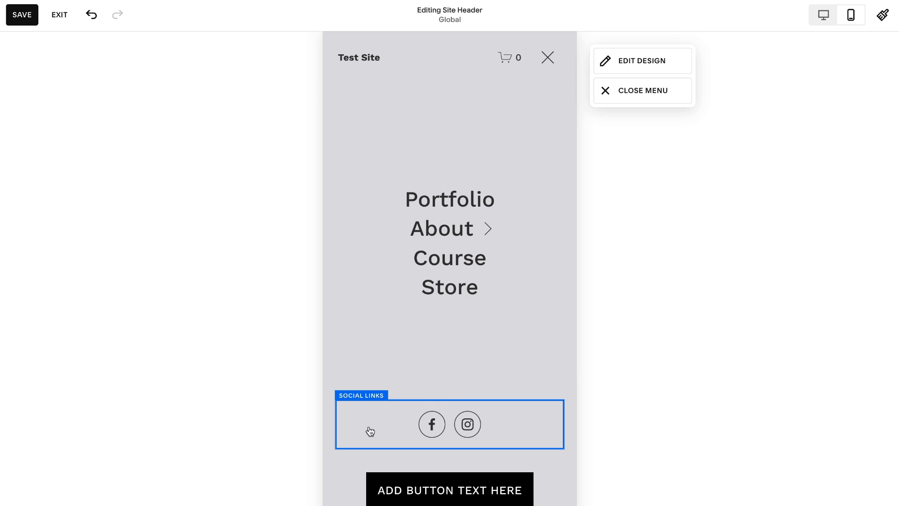
click(384, 428)
click(603, 415)
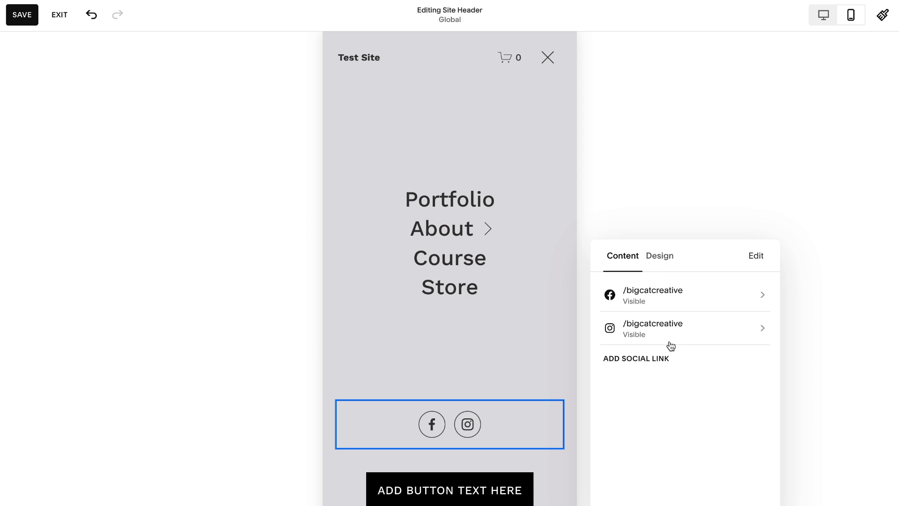
click(662, 261)
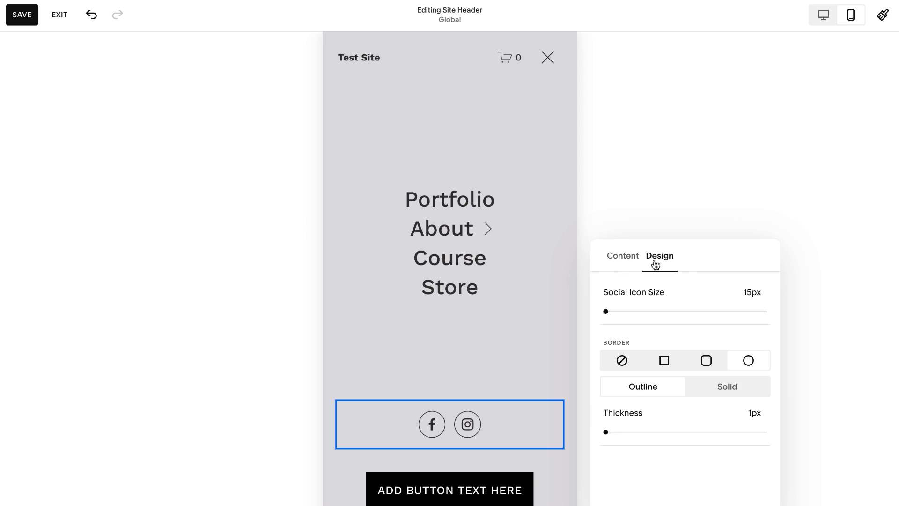
click(666, 311)
drag(639, 311, 591, 312)
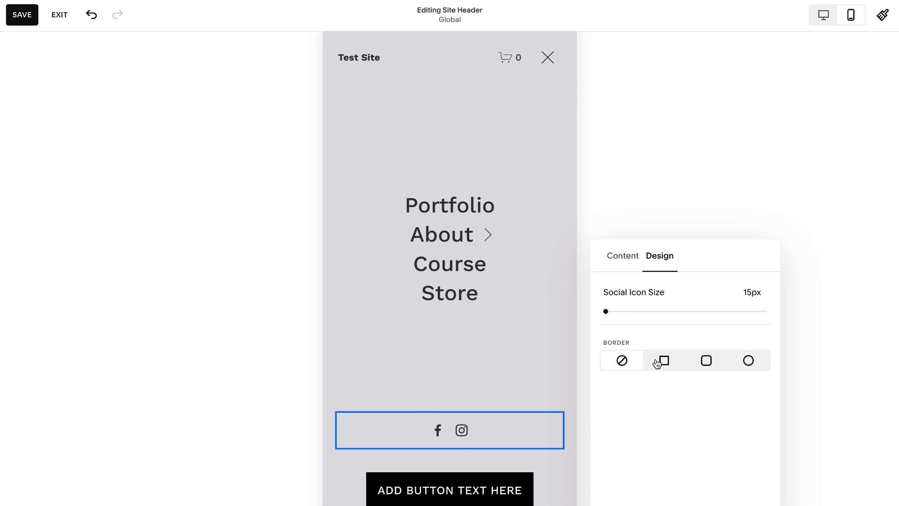
click(809, 371)
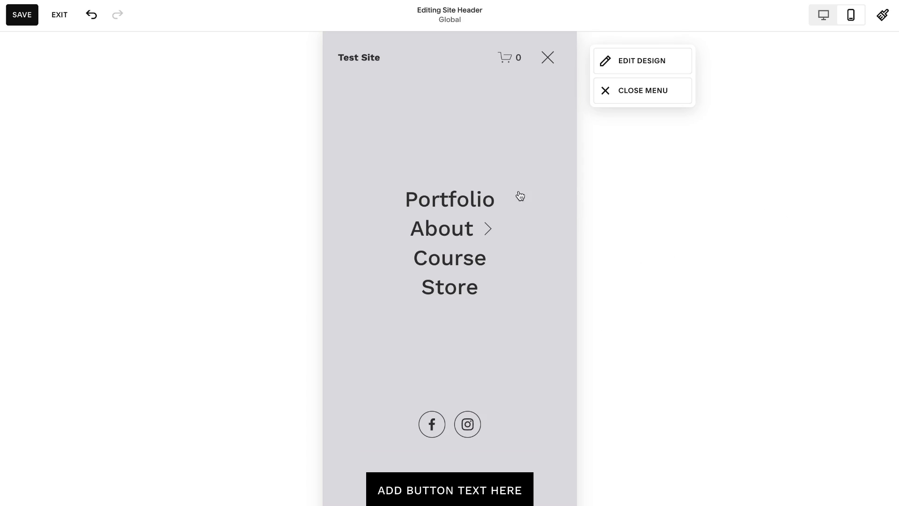
click(503, 56)
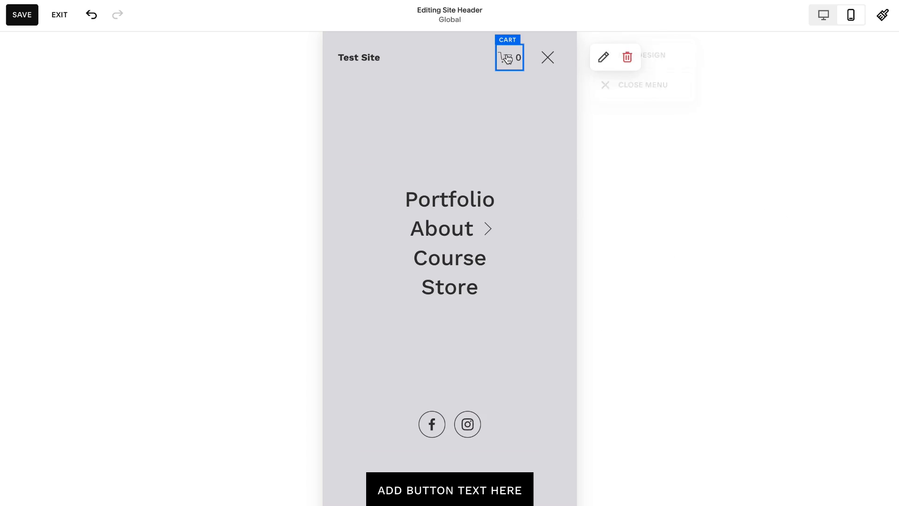
click(604, 58)
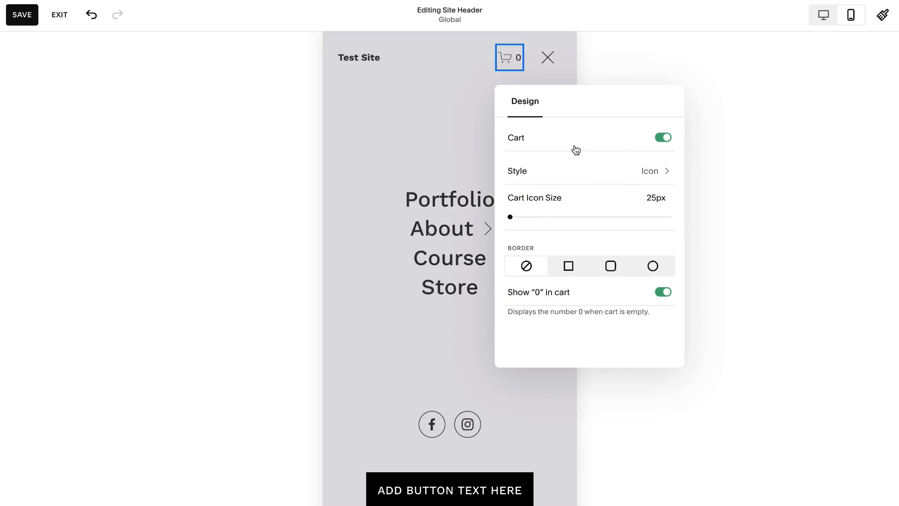
key(Escape)
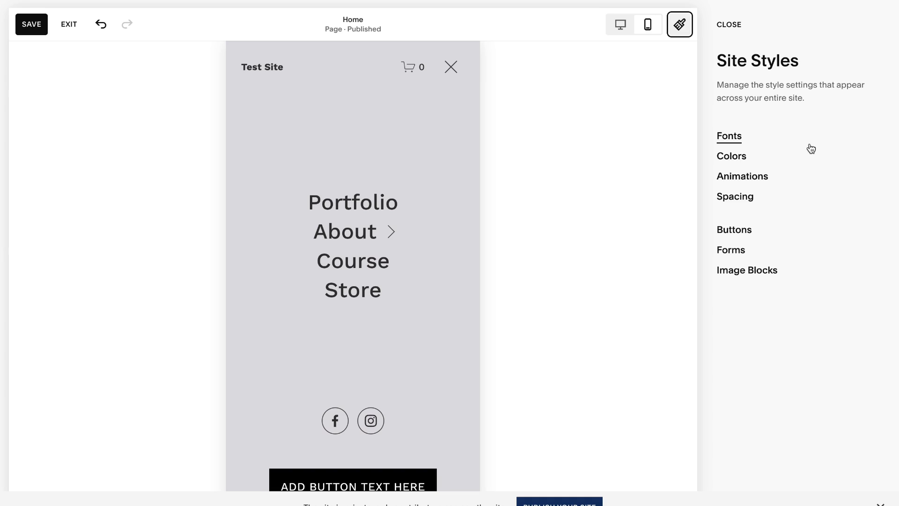
In Site Styles fonts, set the Header Button font weight from 500 to 700.
click(729, 138)
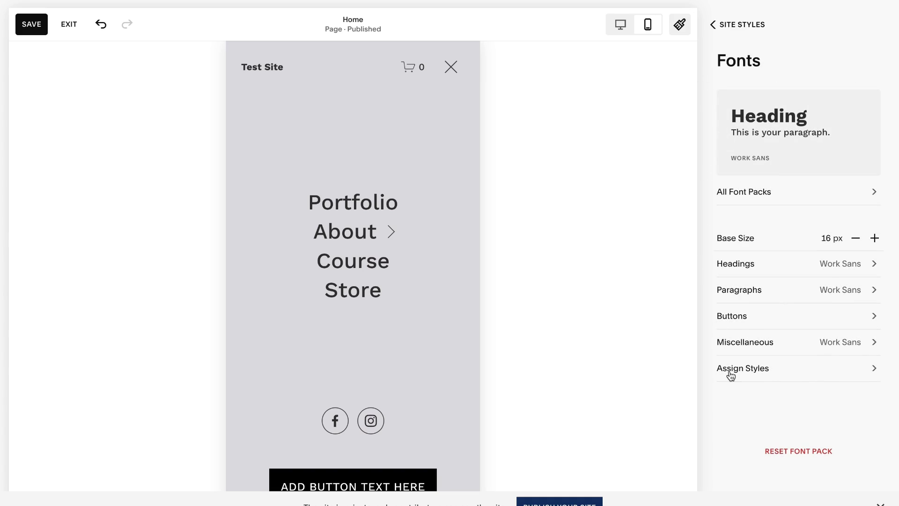
click(742, 374)
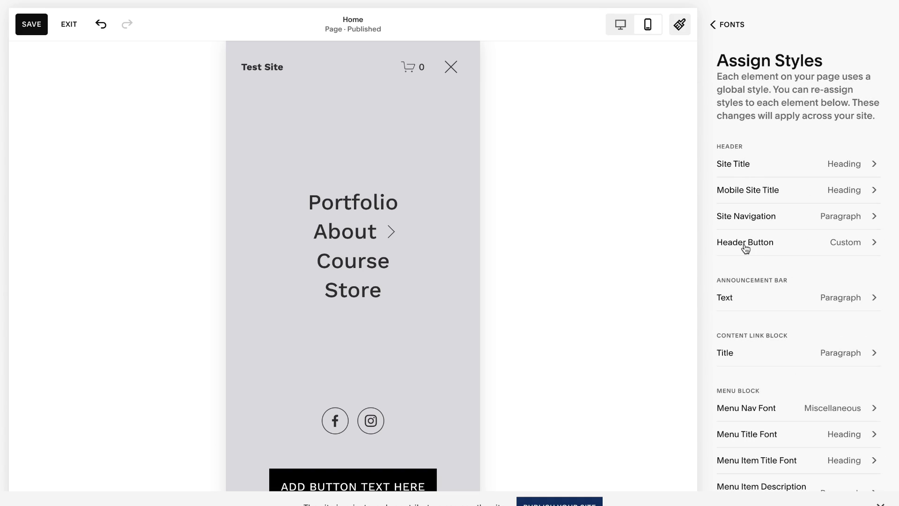
drag(751, 145, 710, 151)
click(757, 246)
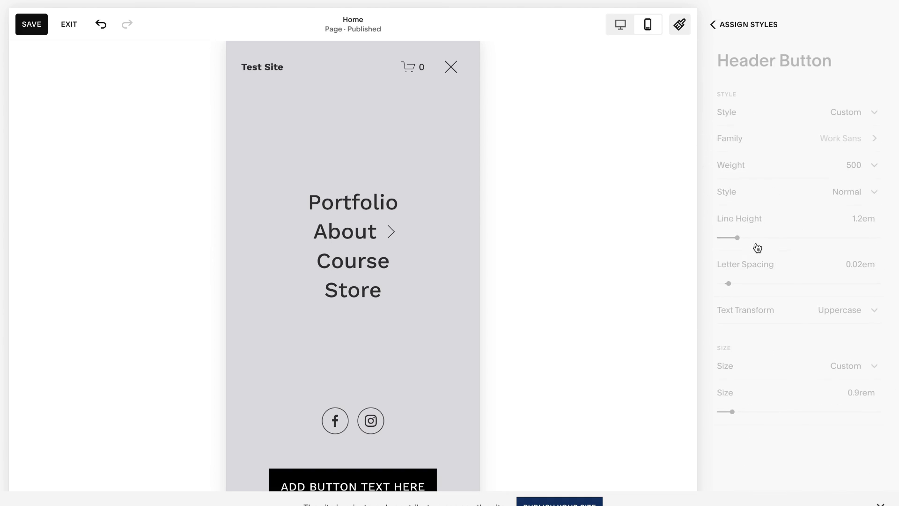
click(873, 167)
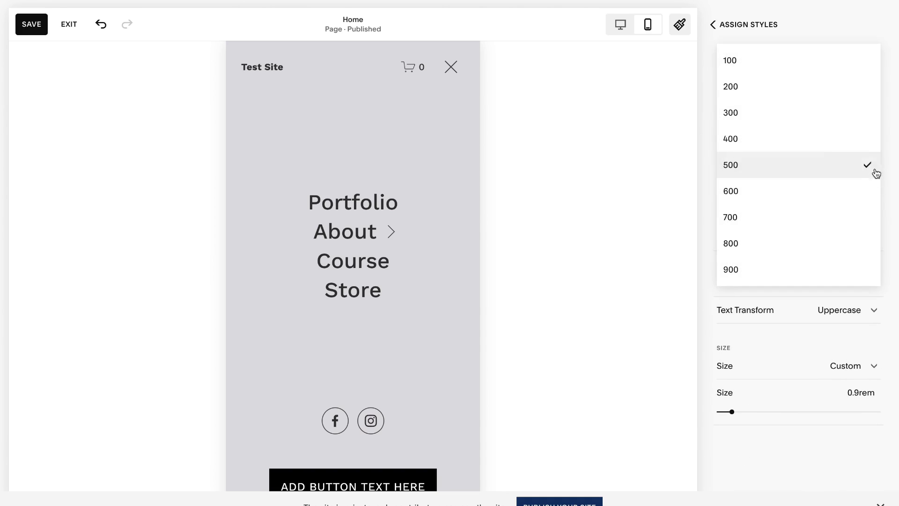
click(764, 226)
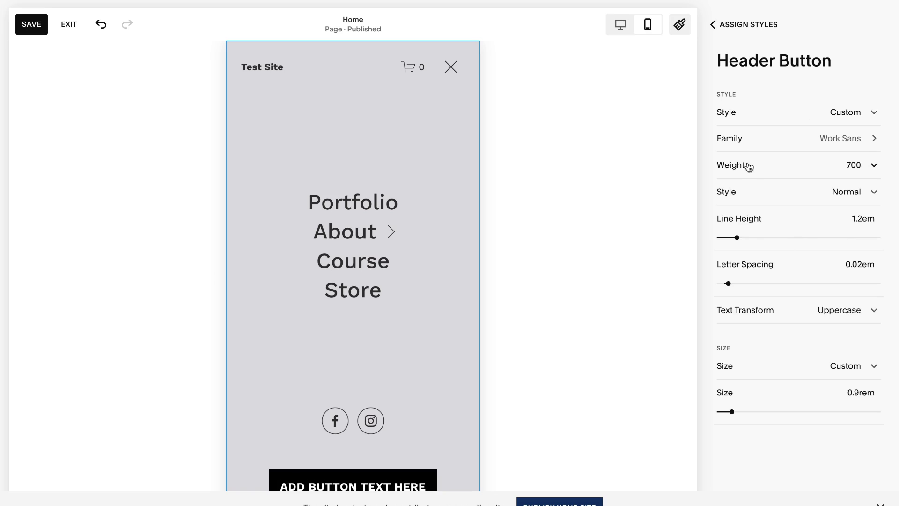
Return to the main Site Styles list and give primary buttons a 5px outline.
click(726, 28)
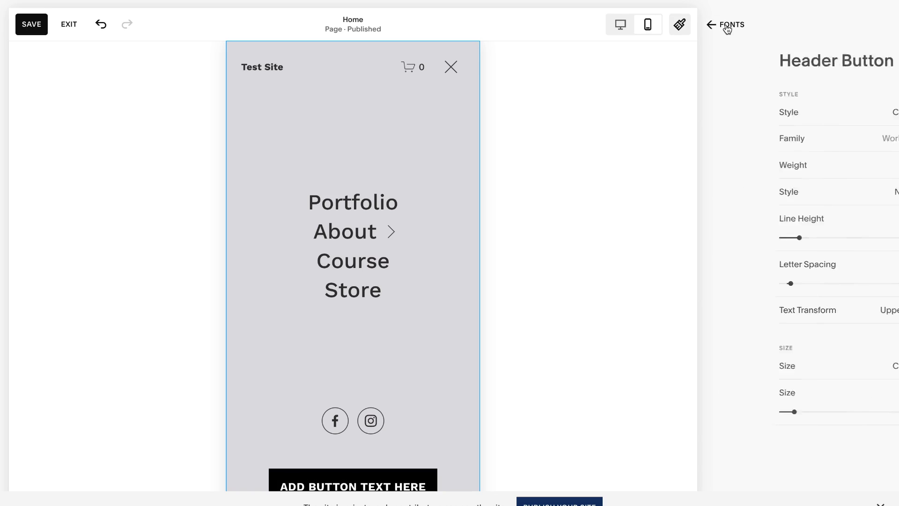
click(725, 26)
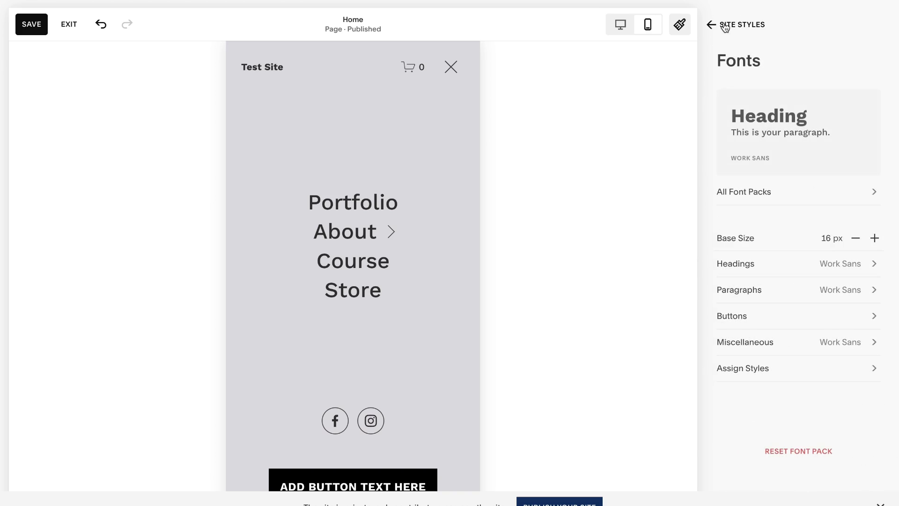
click(725, 26)
click(734, 229)
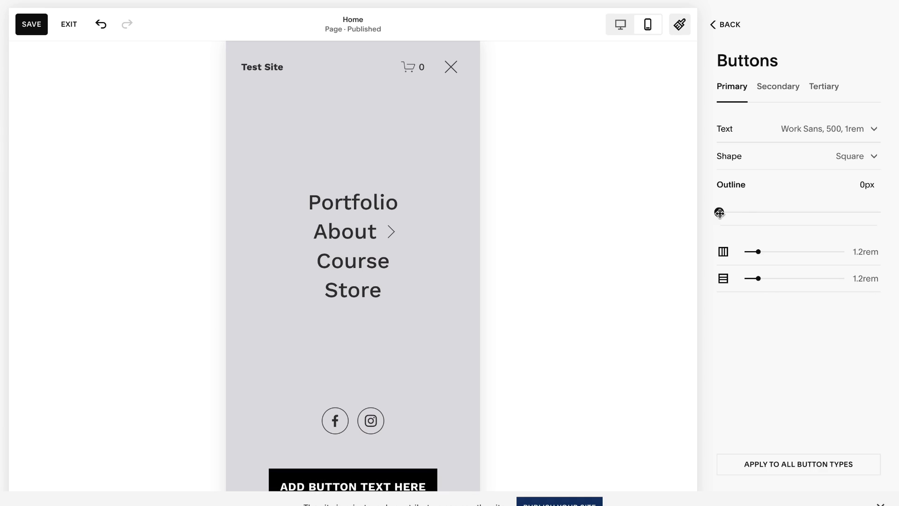
mouse_move(719, 211)
mouse_down()
mouse_move(822, 211)
mouse_move(711, 212)
mouse_up()
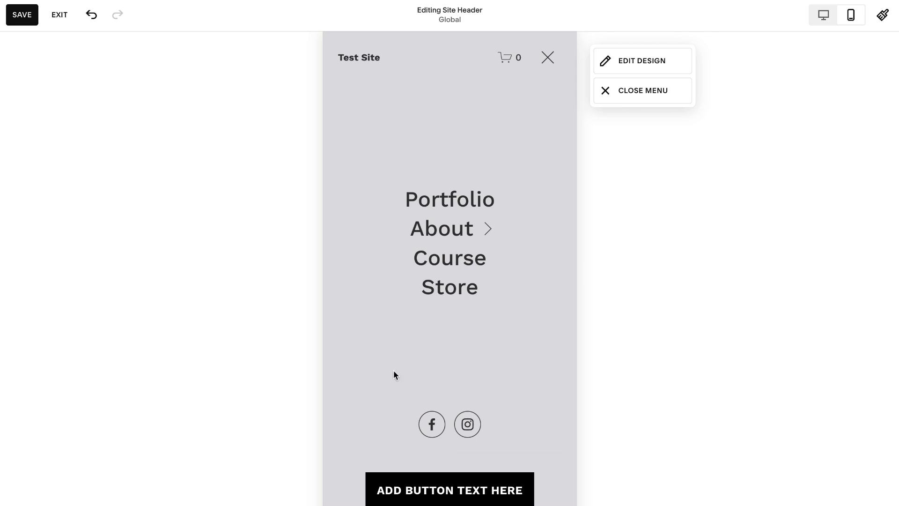
Close the mobile menu and try menu icon styles, settling on the three-line icon.
click(608, 95)
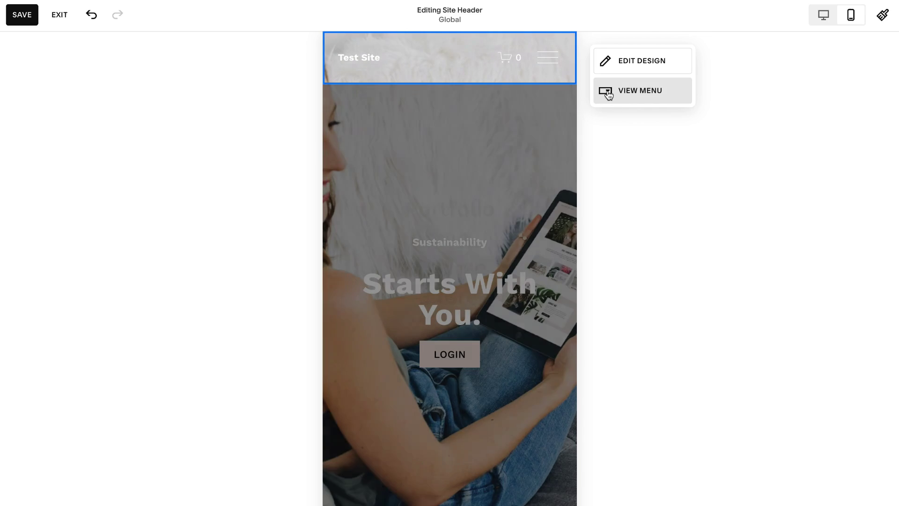
click(547, 57)
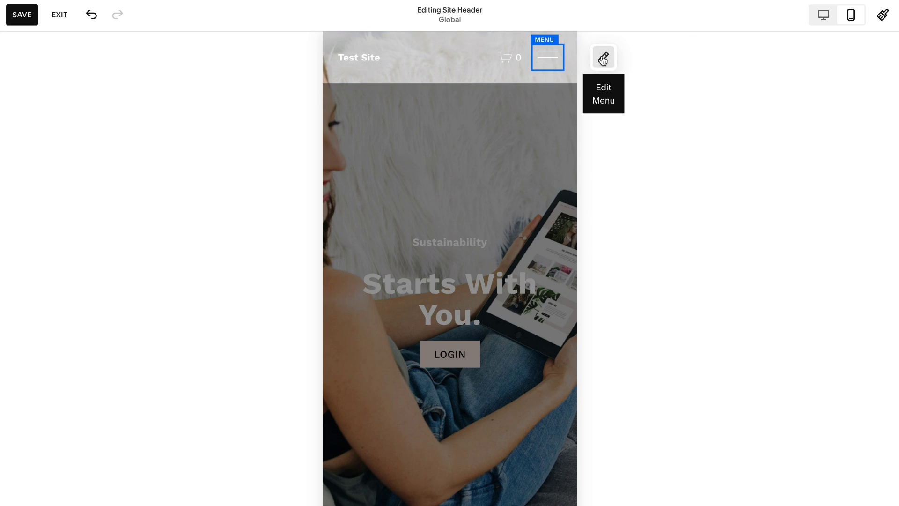
click(604, 57)
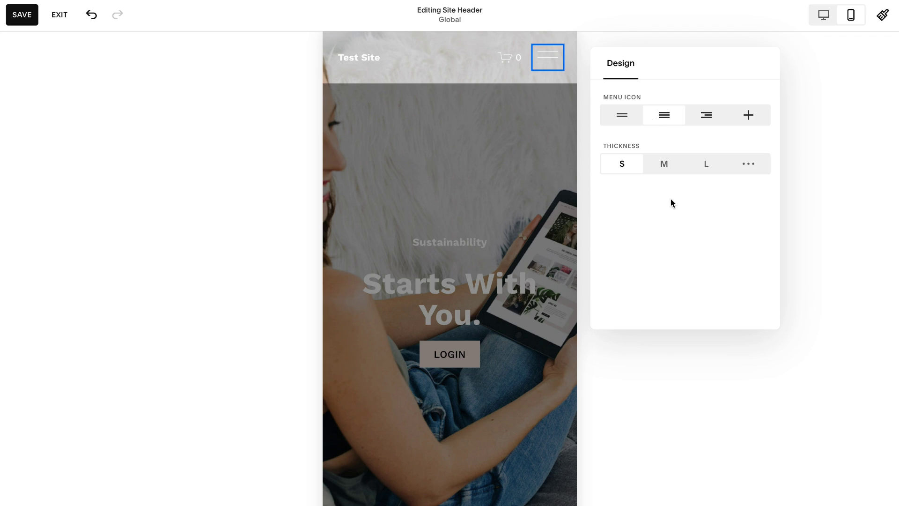
click(623, 118)
click(708, 116)
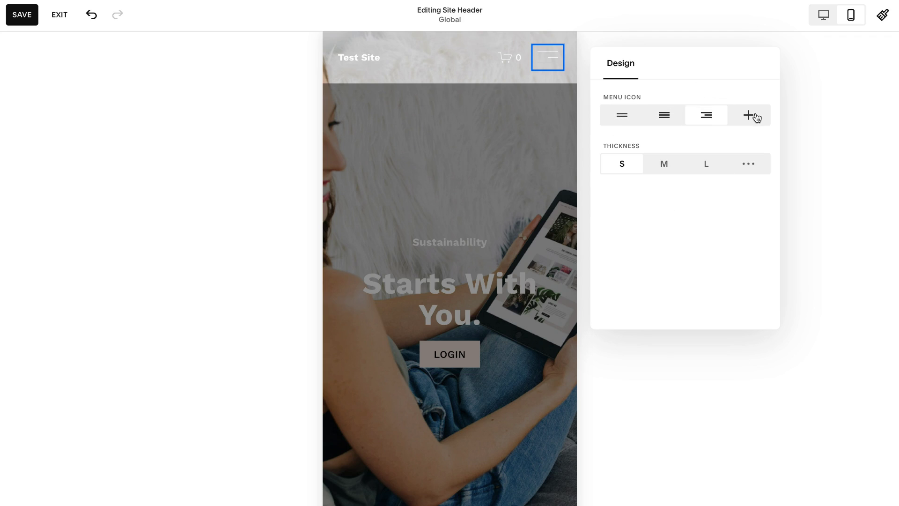
click(749, 116)
click(668, 116)
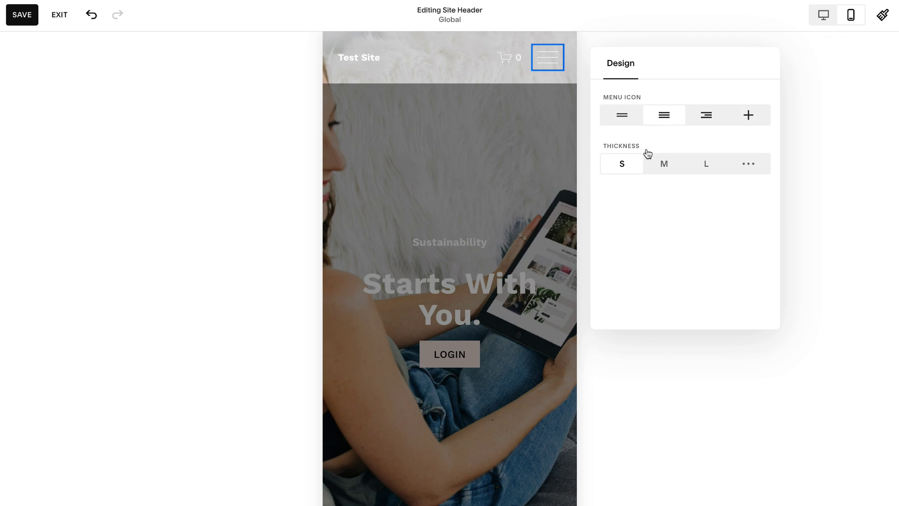
Try medium, thick and custom icon line thicknesses, dragging the custom thickness to 4px.
click(661, 163)
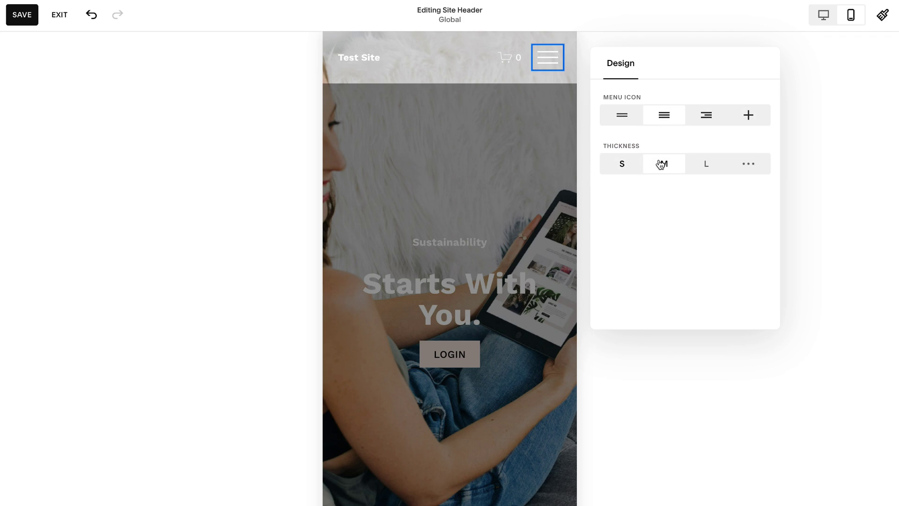
click(705, 166)
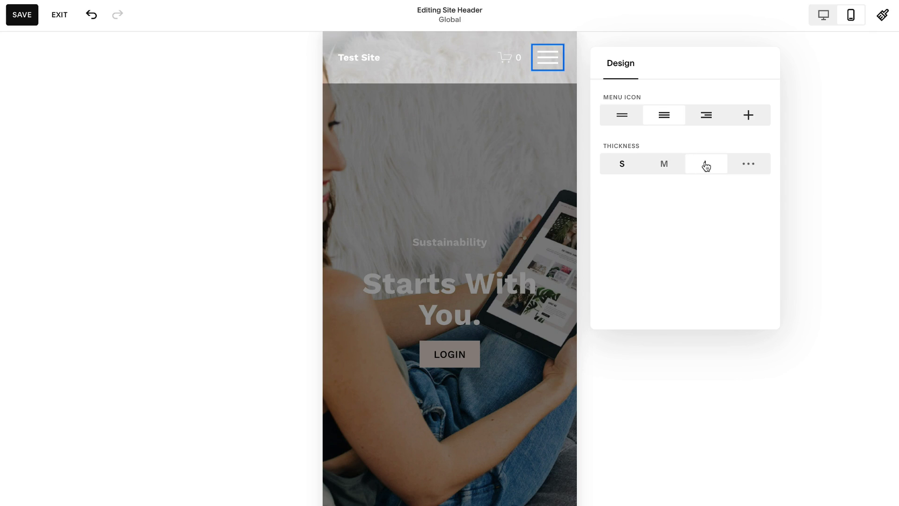
click(747, 167)
drag(667, 190, 622, 189)
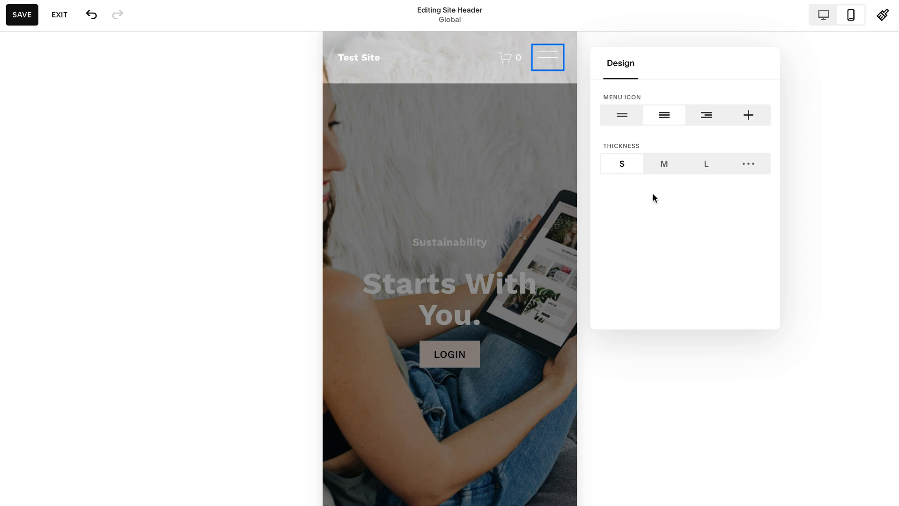
Close the menu icon settings and open the Site Title & Logo settings.
click(821, 199)
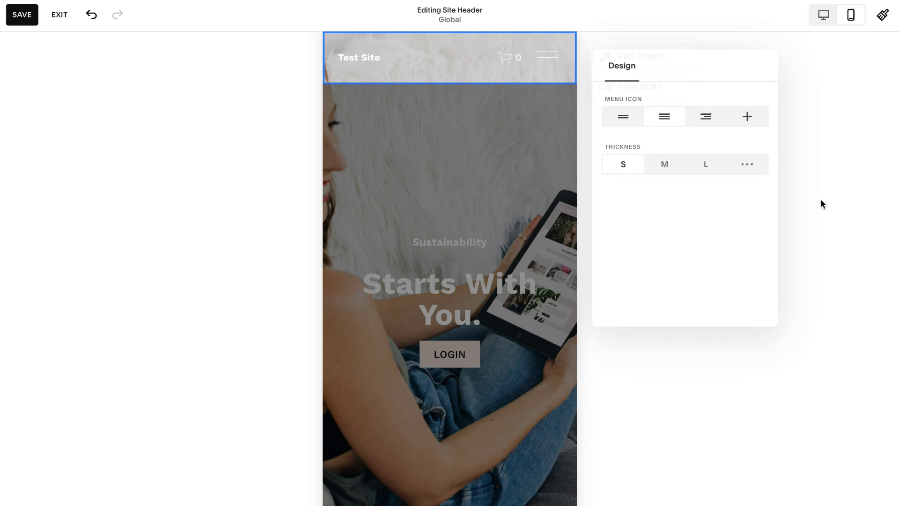
click(367, 62)
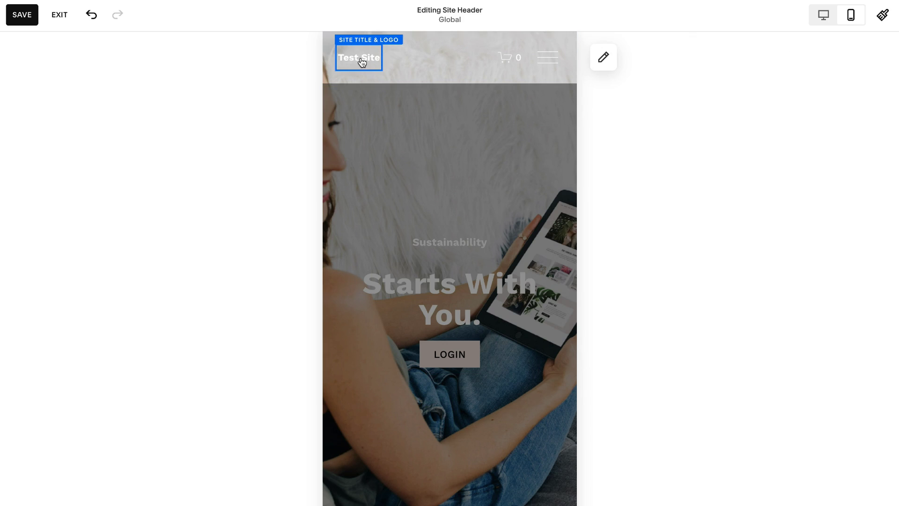
click(605, 58)
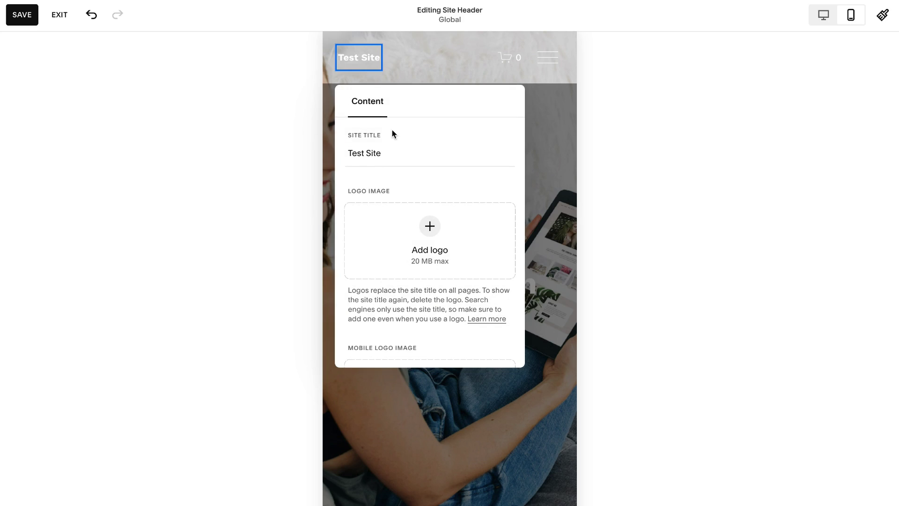
Review the 'Test Site' title field and the empty logo and mobile logo slots.
drag(385, 153, 345, 153)
click(386, 152)
click(370, 152)
scroll(408, 197, down, 3)
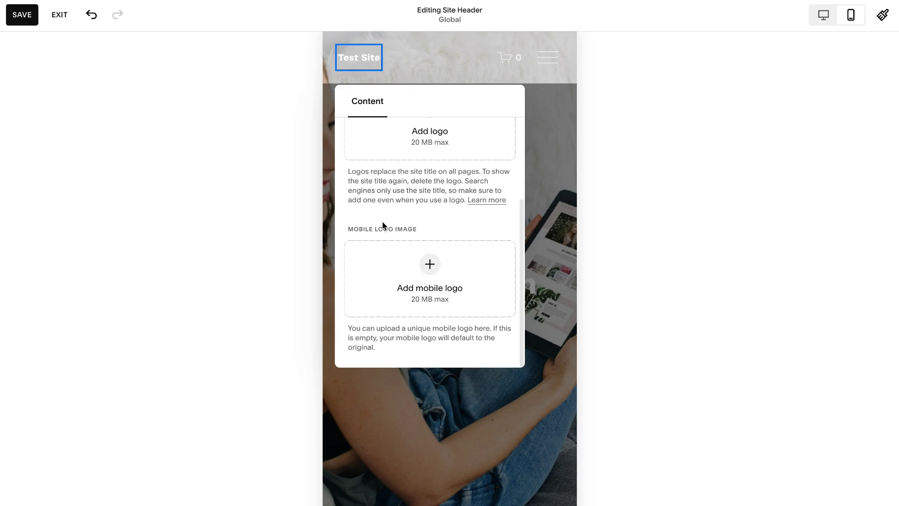
scroll(430, 140, up, 3)
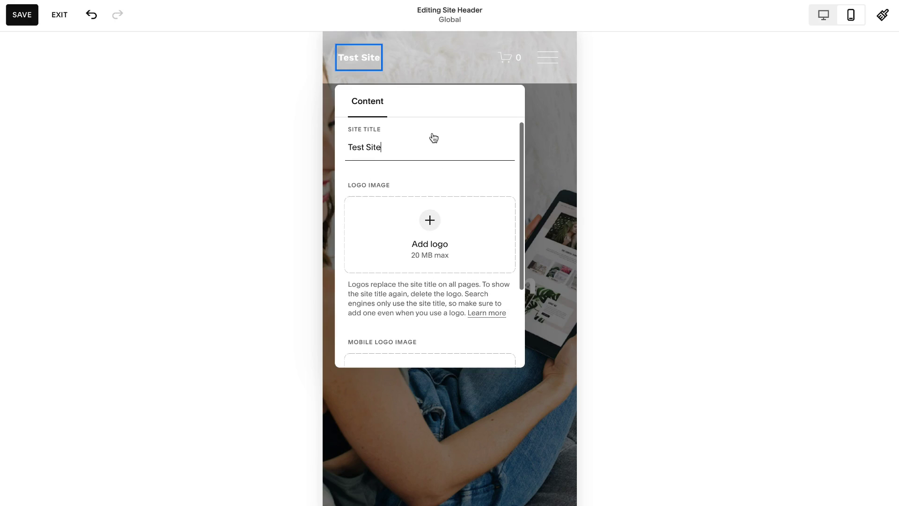
scroll(439, 178, down, 3)
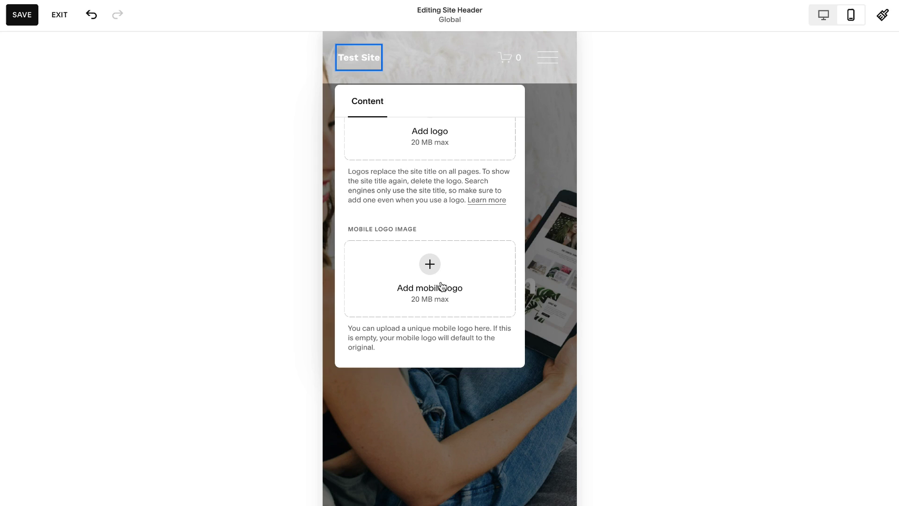
scroll(445, 285, up, 3)
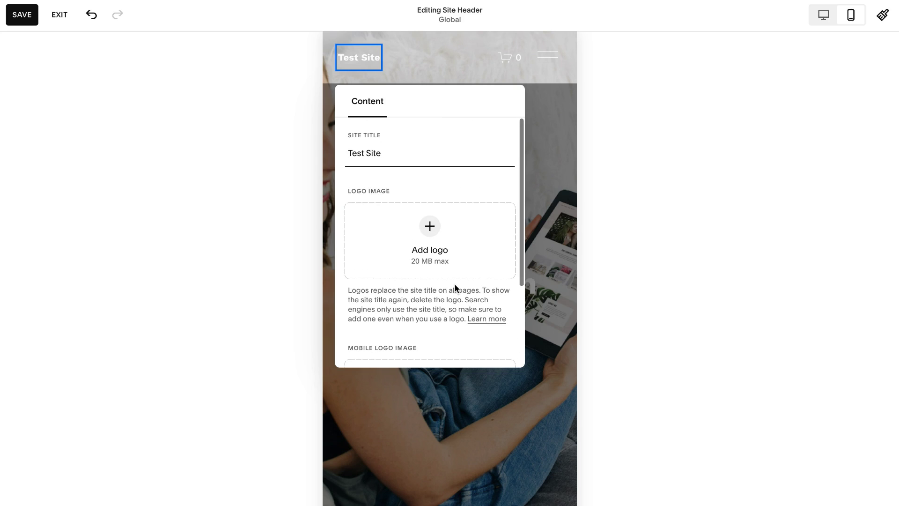
drag(387, 153, 336, 154)
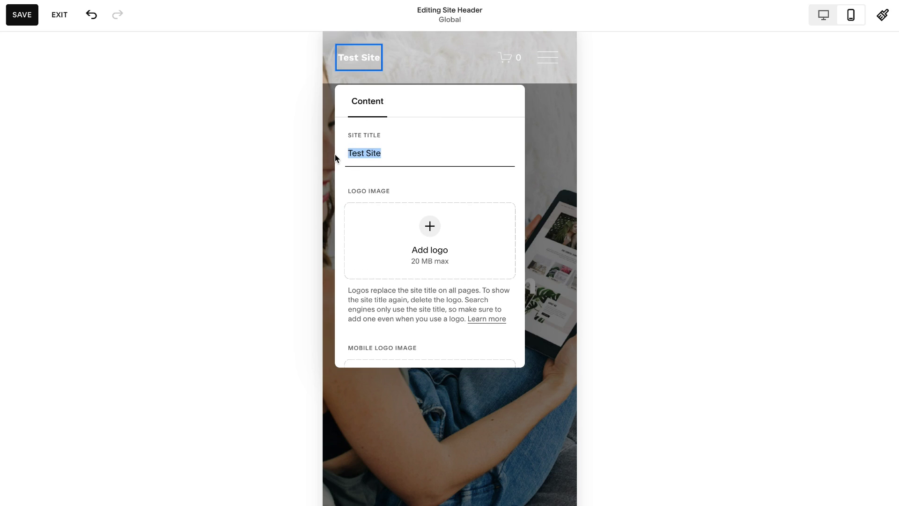
click(390, 154)
Close the site title settings and save the header changes.
click(636, 158)
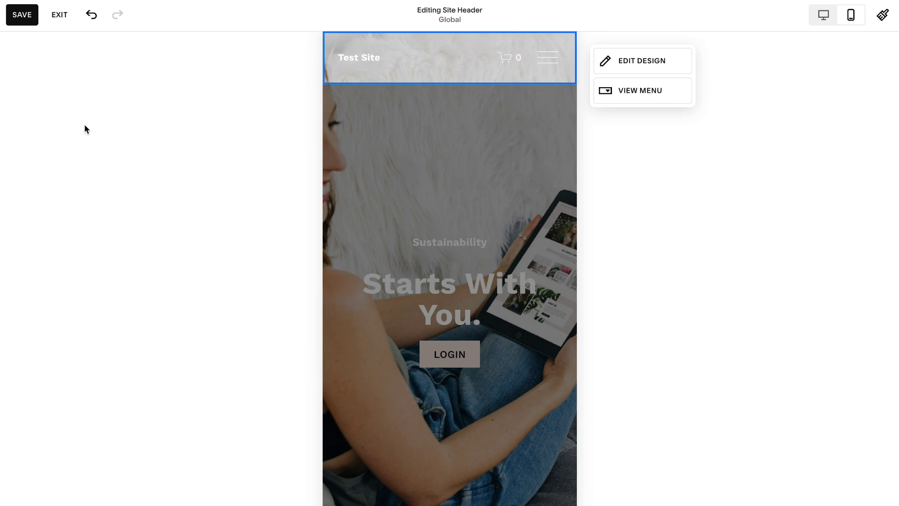
click(19, 21)
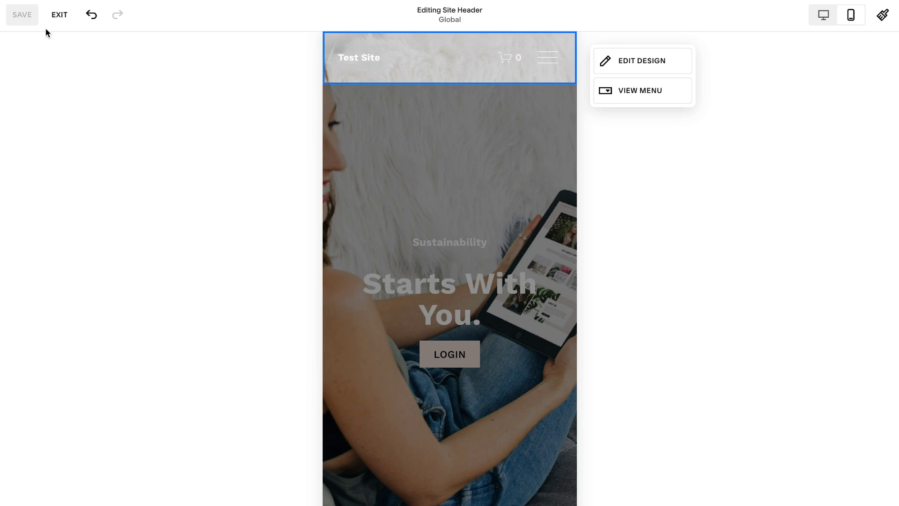